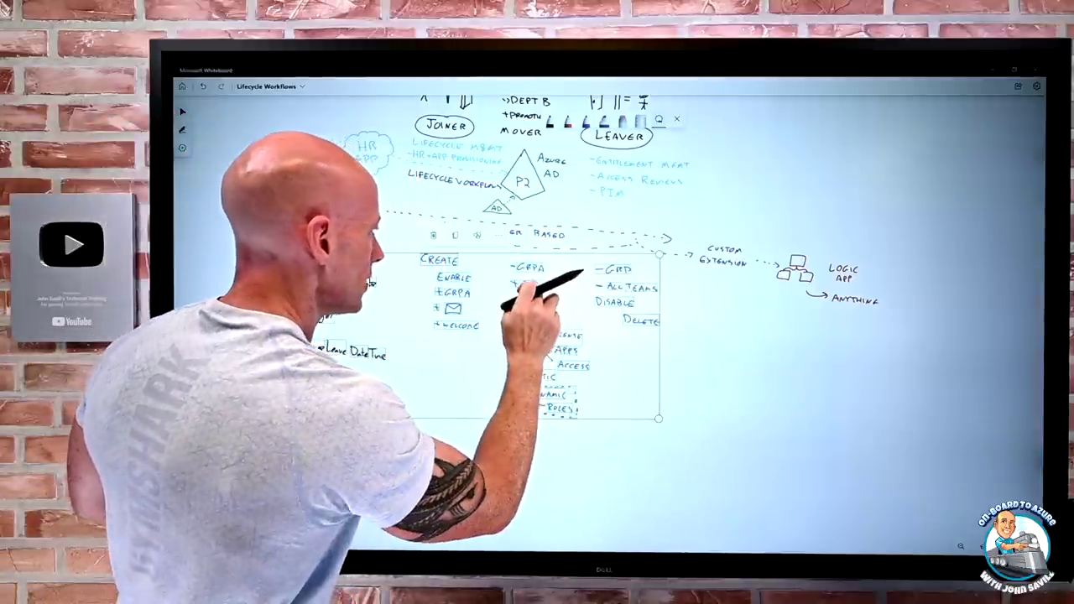
# Move the workflow task notes and the trigger-based timeline with its custom extension branch lower on the whiteboard.
pyautogui.click(533, 289)
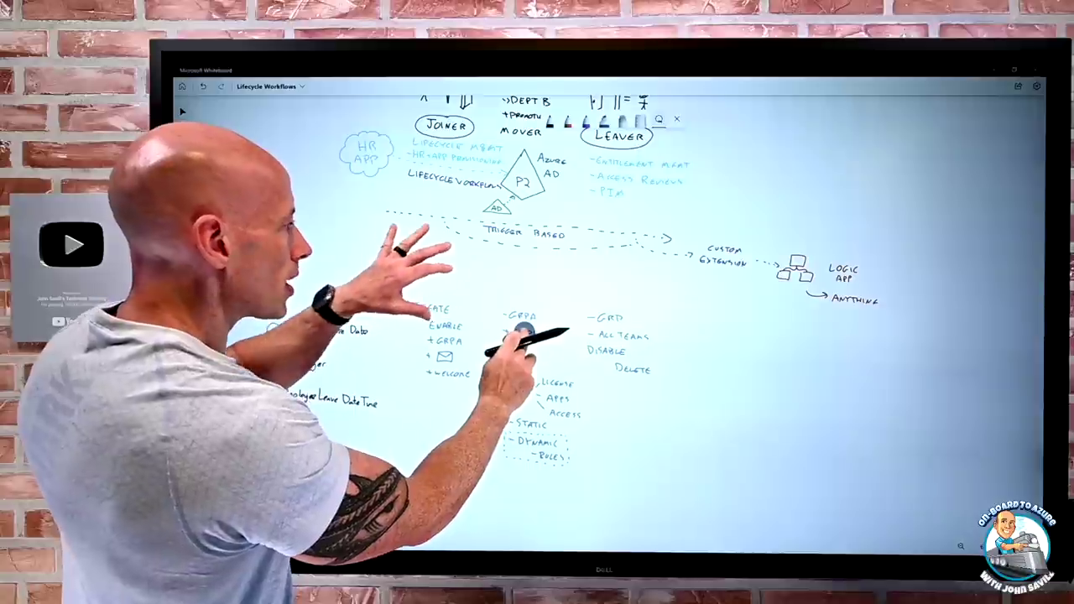
pyautogui.moveTo(472, 216)
pyautogui.mouseDown()
pyautogui.moveTo(352, 240)
pyautogui.moveTo(892, 317)
pyautogui.moveTo(719, 223)
pyautogui.moveTo(537, 235)
pyautogui.moveTo(518, 243)
pyautogui.moveTo(518, 276)
pyautogui.mouseUp()
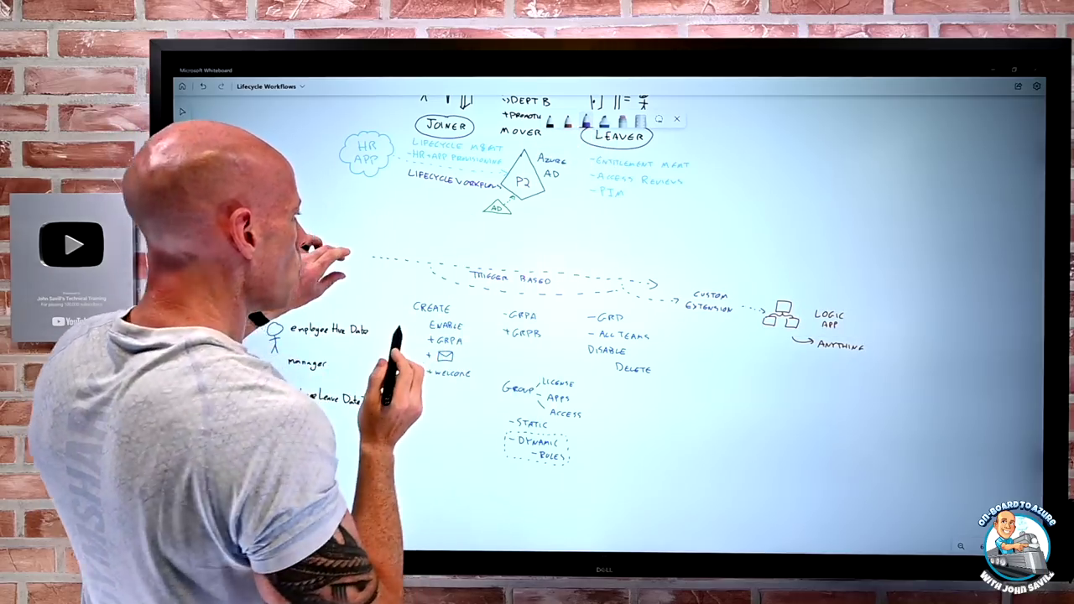
# Write boxed PRE and ONBOARD labels above the timeline's start and boxed PRE, OFFBOARD and POST labels above its end.
pyautogui.scroll(3, 340, 267)
pyautogui.scroll(-3, 340, 266)
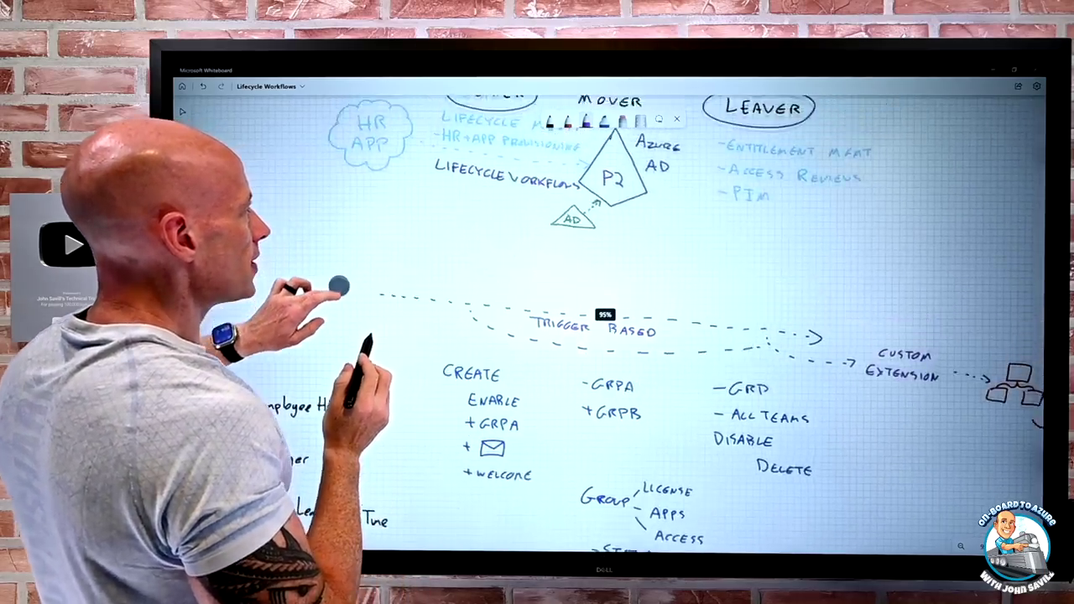
pyautogui.scroll(-2, 324, 339)
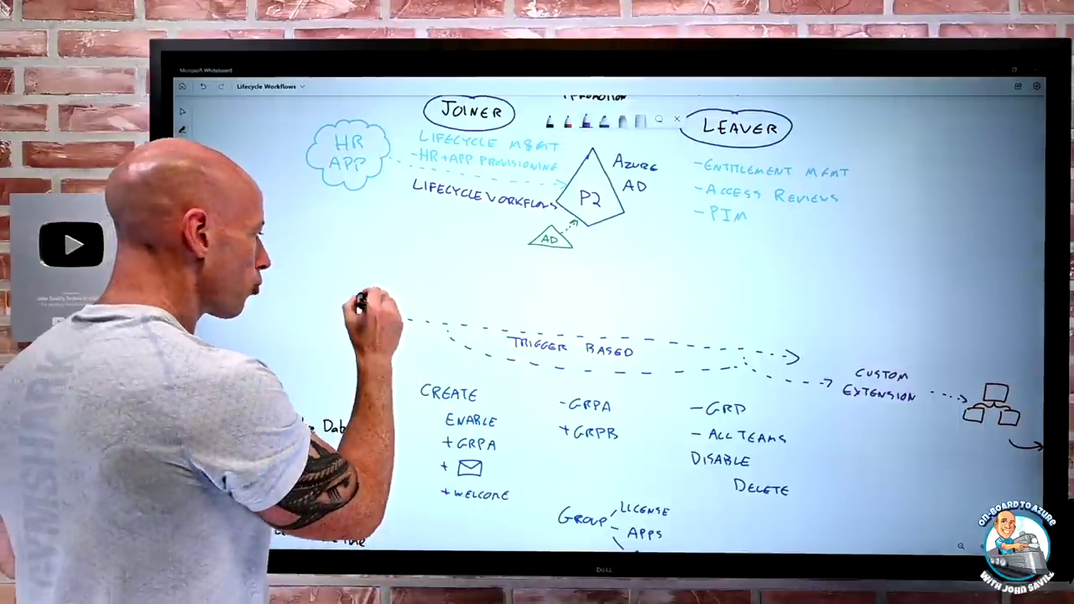
pyautogui.moveTo(369, 289)
pyautogui.mouseDown()
pyautogui.moveTo(388, 302)
pyautogui.moveTo(360, 288)
pyautogui.moveTo(408, 308)
pyautogui.moveTo(412, 280)
pyautogui.moveTo(351, 282)
pyautogui.mouseUp()
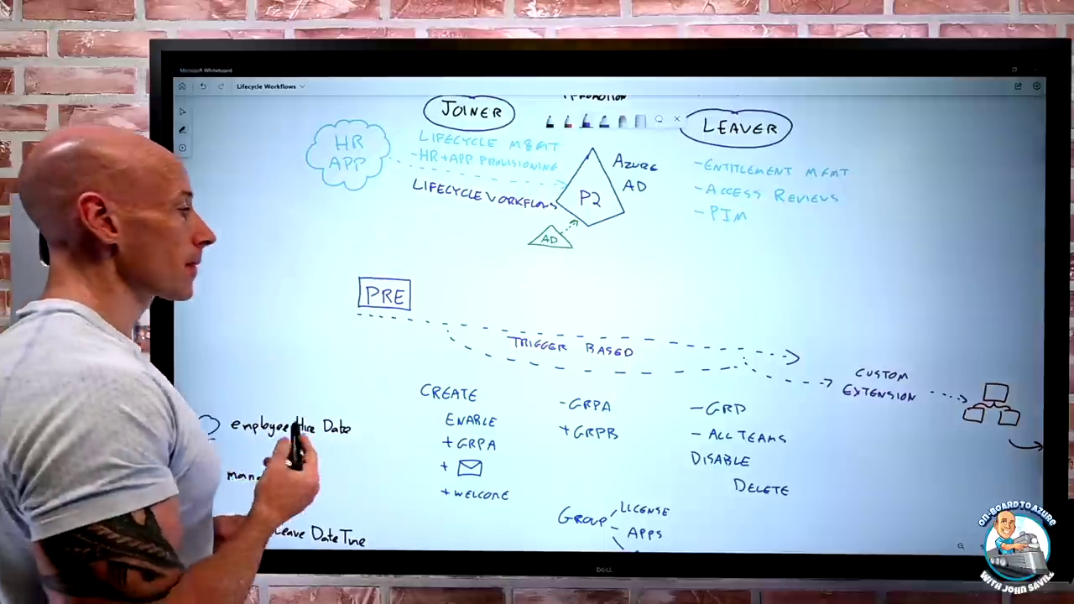
pyautogui.moveTo(428, 282)
pyautogui.mouseDown()
pyautogui.moveTo(512, 317)
pyautogui.moveTo(510, 285)
pyautogui.moveTo(428, 282)
pyautogui.moveTo(442, 305)
pyautogui.moveTo(506, 302)
pyautogui.mouseUp()
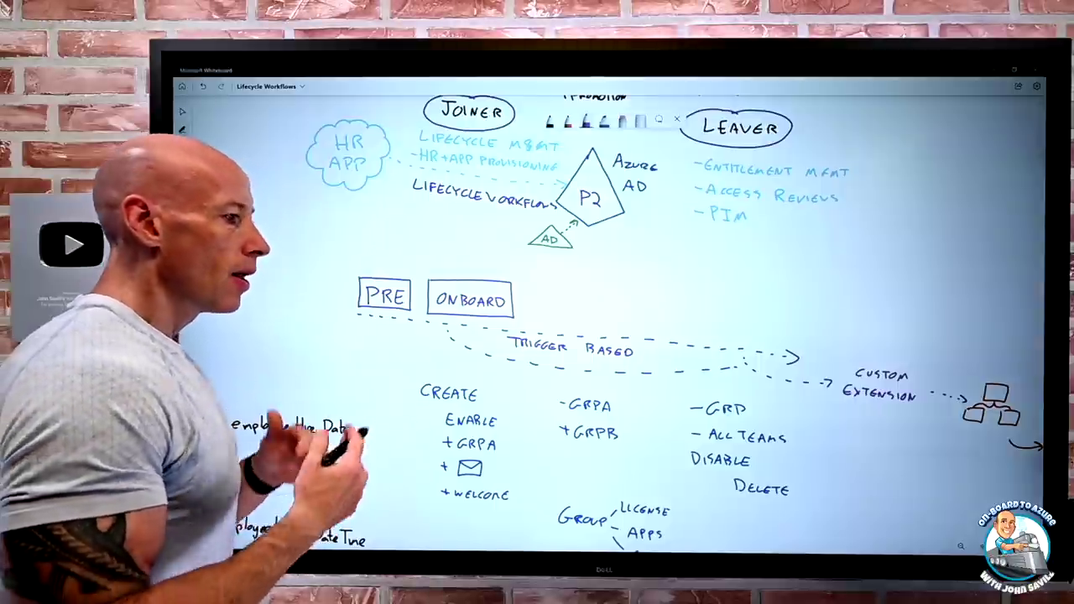
pyautogui.moveTo(621, 335)
pyautogui.mouseDown()
pyautogui.moveTo(573, 336)
pyautogui.moveTo(629, 336)
pyautogui.moveTo(613, 318)
pyautogui.moveTo(631, 329)
pyautogui.mouseUp()
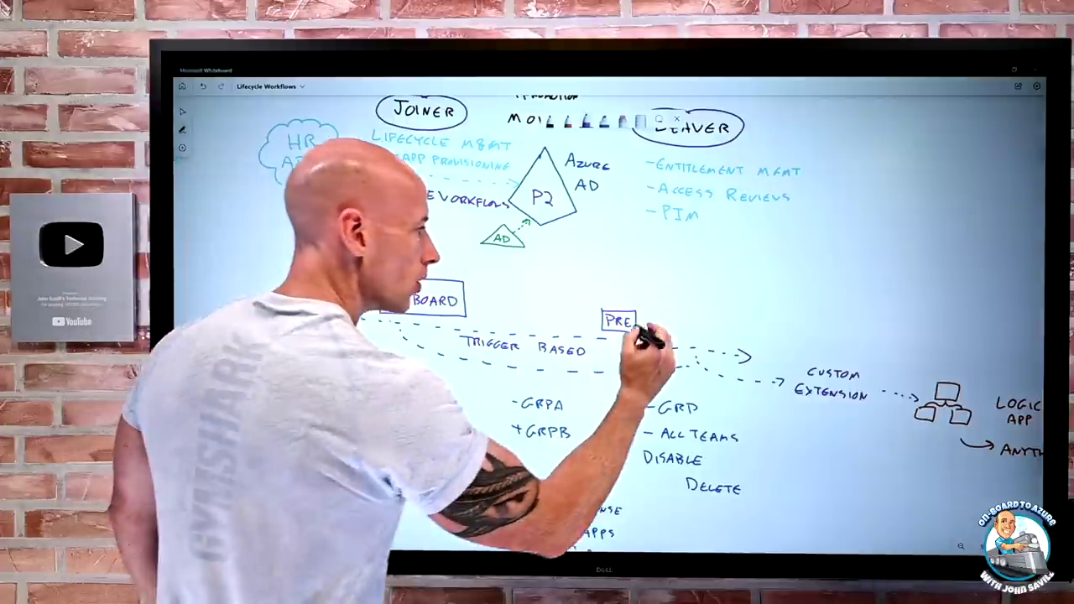
pyautogui.moveTo(640, 310)
pyautogui.mouseDown()
pyautogui.moveTo(641, 333)
pyautogui.moveTo(709, 341)
pyautogui.moveTo(709, 312)
pyautogui.moveTo(656, 315)
pyautogui.moveTo(656, 325)
pyautogui.moveTo(701, 336)
pyautogui.moveTo(719, 313)
pyautogui.moveTo(768, 344)
pyautogui.moveTo(750, 318)
pyautogui.moveTo(739, 328)
pyautogui.moveTo(759, 336)
pyautogui.moveTo(743, 337)
pyautogui.mouseUp()
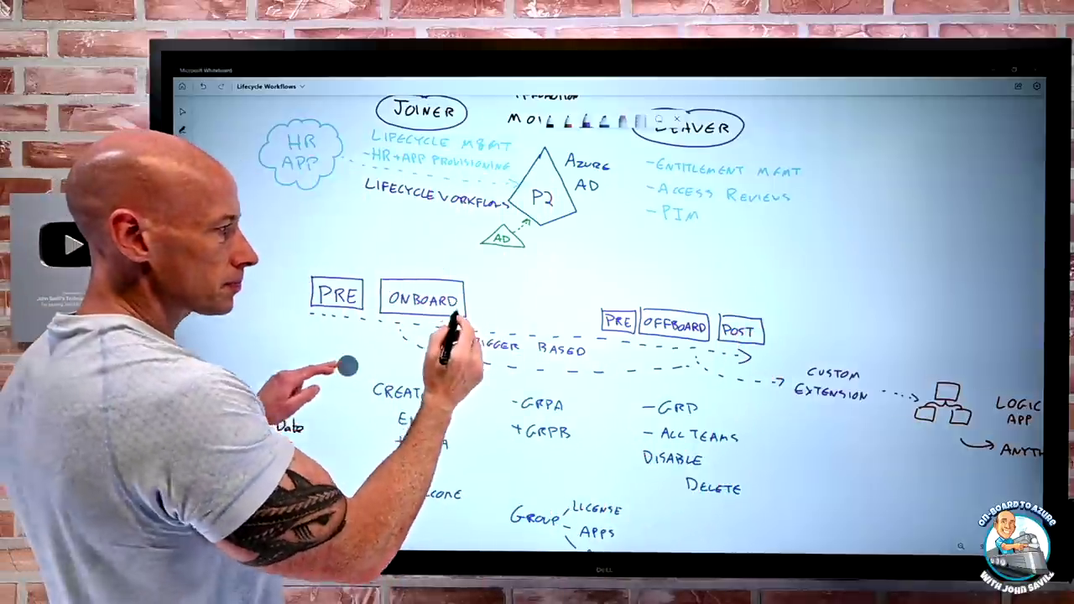
# Add a bracket after the POST box and write SCHEDULE with a clock sketch, 3 HRS and [1-24 HRS] beside it.
pyautogui.moveTo(355, 366); pyautogui.dragTo(282, 354)
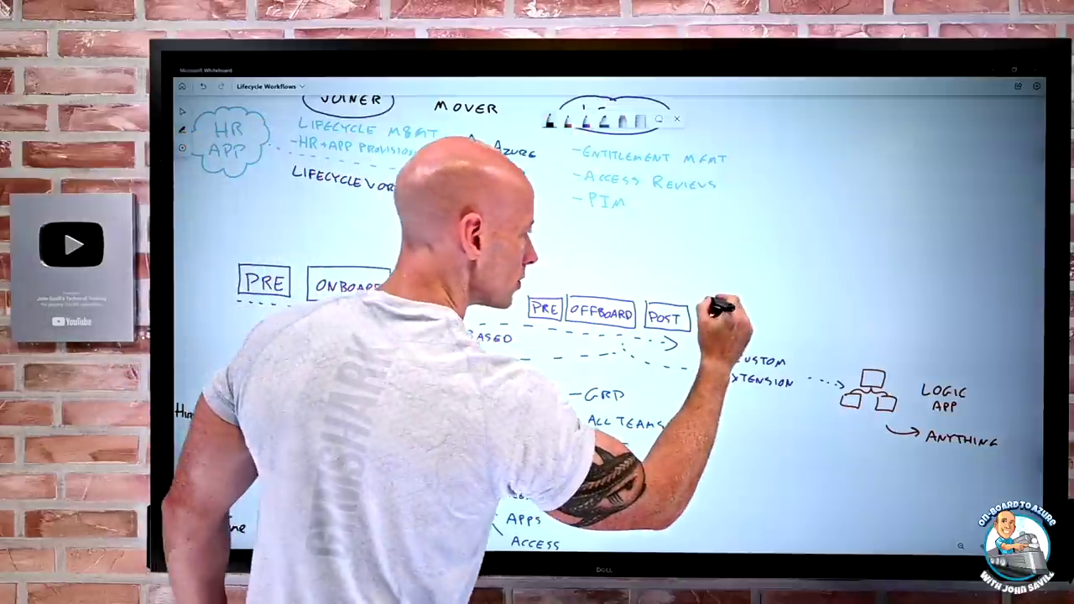
pyautogui.moveTo(701, 298)
pyautogui.mouseDown()
pyautogui.moveTo(739, 336)
pyautogui.moveTo(755, 321)
pyautogui.moveTo(759, 340)
pyautogui.moveTo(770, 325)
pyautogui.moveTo(851, 335)
pyautogui.moveTo(815, 395)
pyautogui.moveTo(700, 427)
pyautogui.moveTo(579, 413)
pyautogui.mouseUp()
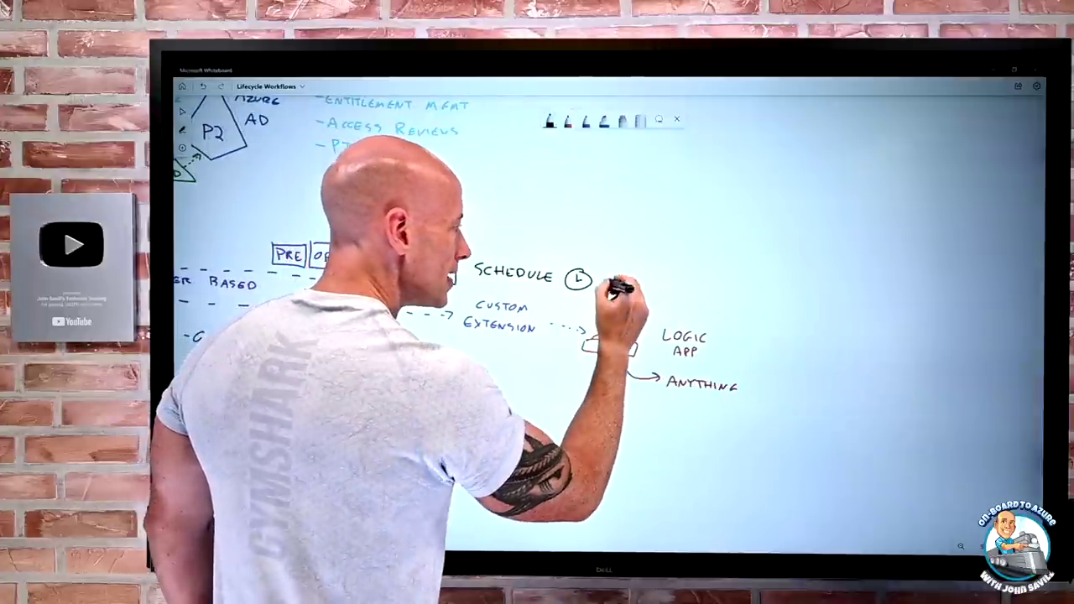
pyautogui.moveTo(618, 288)
pyautogui.mouseDown()
pyautogui.moveTo(612, 280)
pyautogui.moveTo(643, 283)
pyautogui.moveTo(597, 293)
pyautogui.moveTo(682, 292)
pyautogui.moveTo(680, 304)
pyautogui.mouseUp()
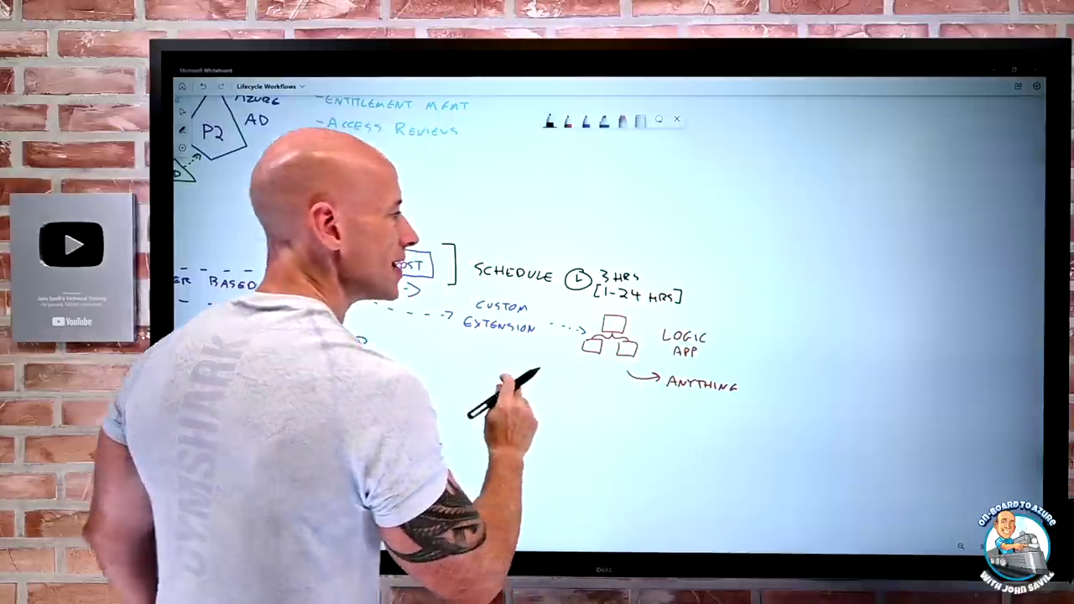
pyautogui.moveTo(469, 377); pyautogui.dragTo(502, 378)
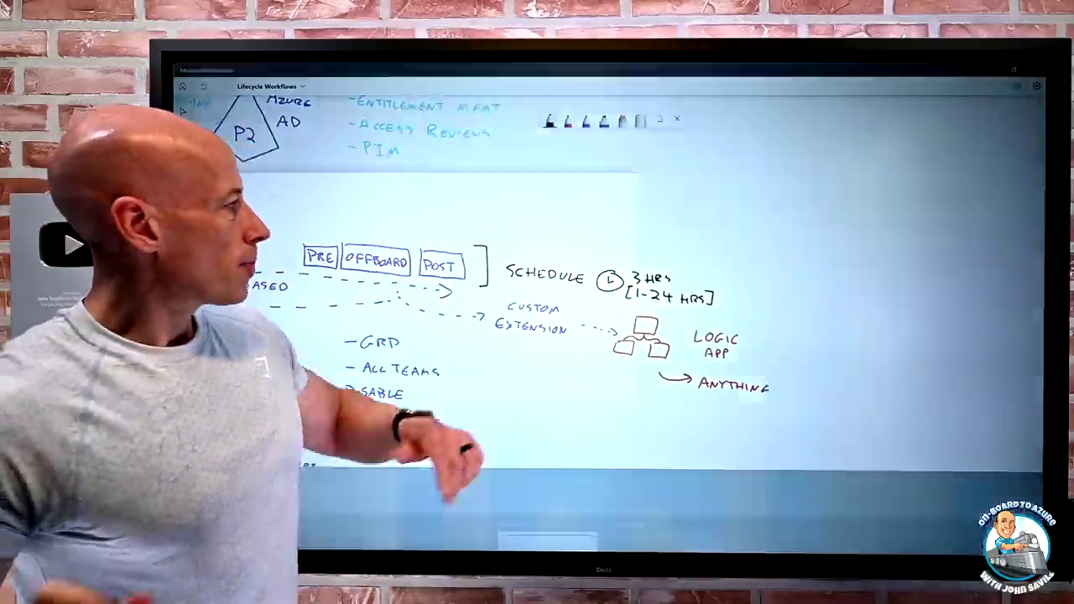
# Switch to the Microsoft Entra admin center, close the Post-Offboarding of an employee draft and open the Lifecycle workflows overview.
pyautogui.press('super+Tab')
pyautogui.click(622, 312)
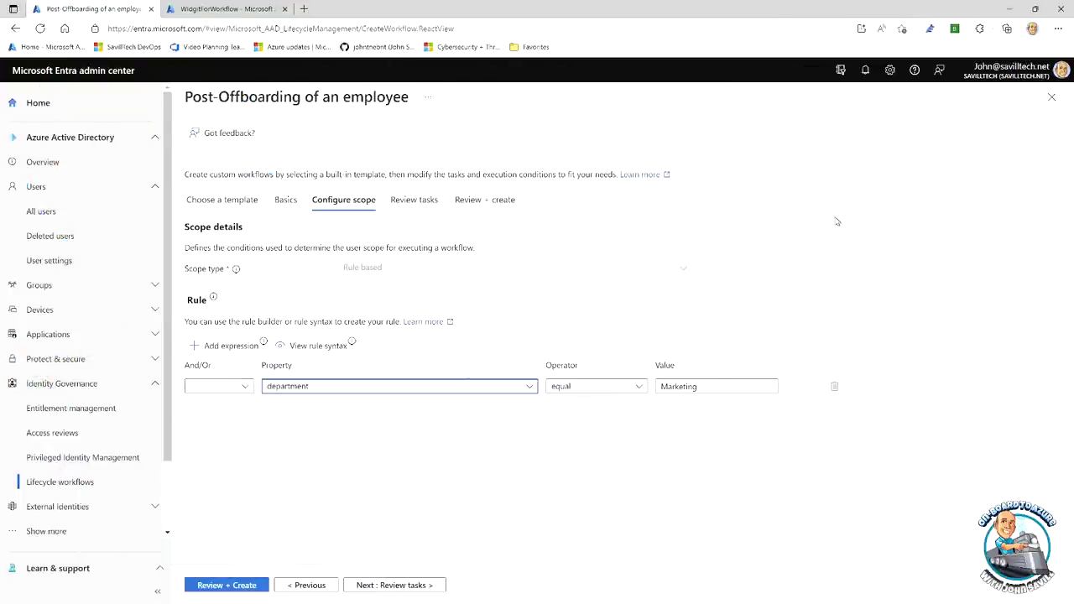
pyautogui.click(1051, 97)
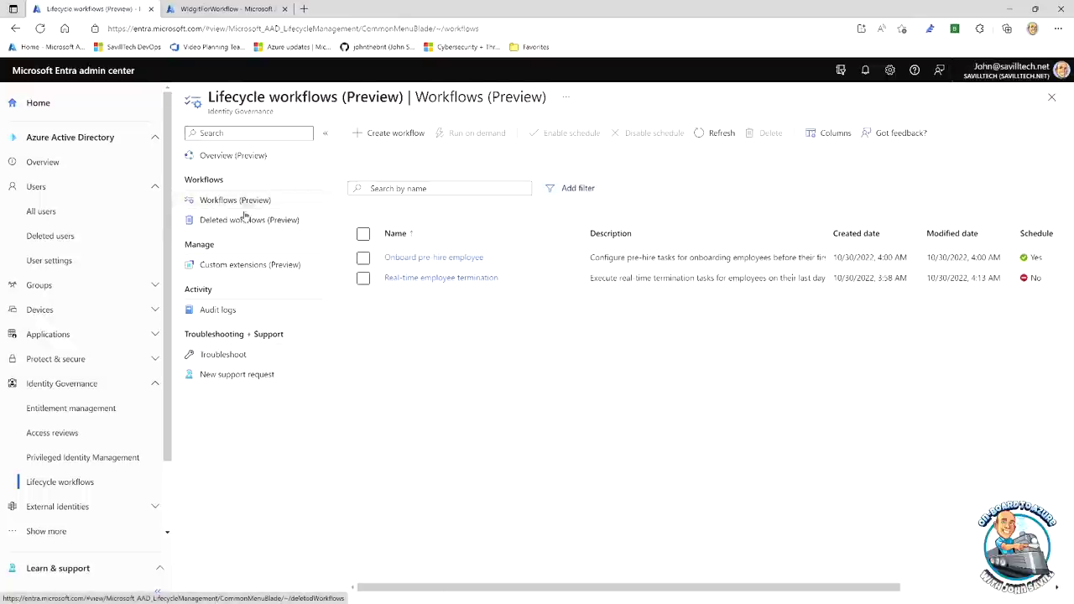
pyautogui.click(224, 159)
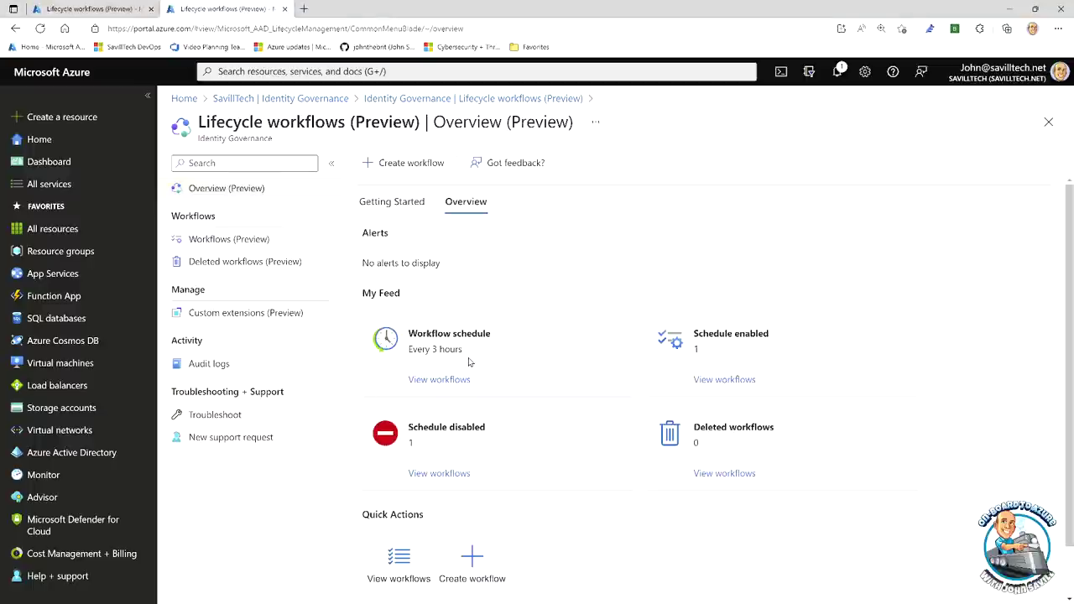
# Start a new lifecycle workflow from the Onboard new hire employee template.
pyautogui.click(226, 240)
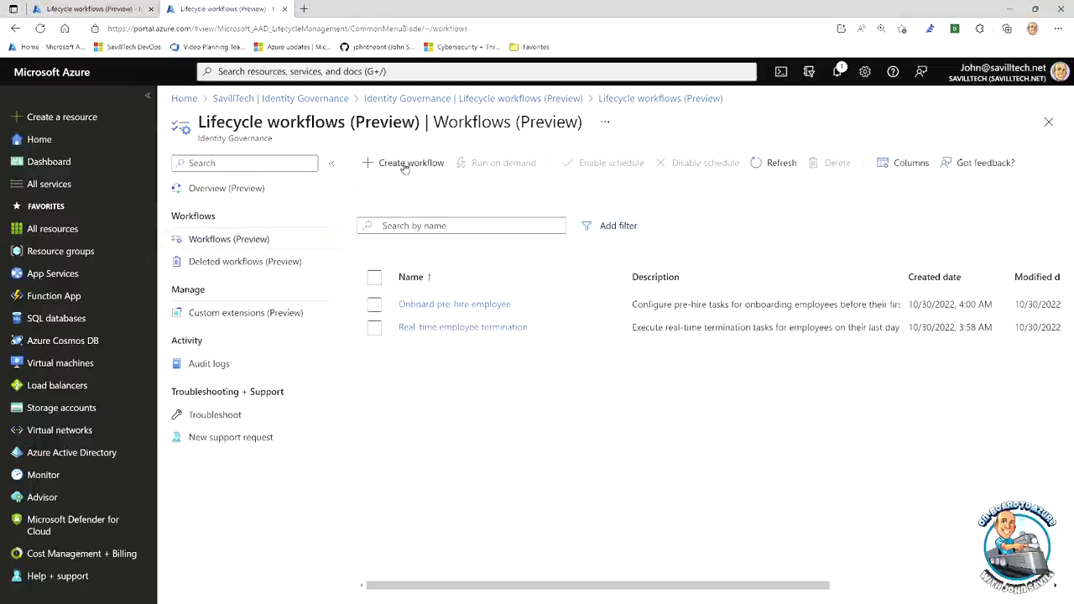
pyautogui.click(406, 168)
pyautogui.scroll(-3, 444, 298)
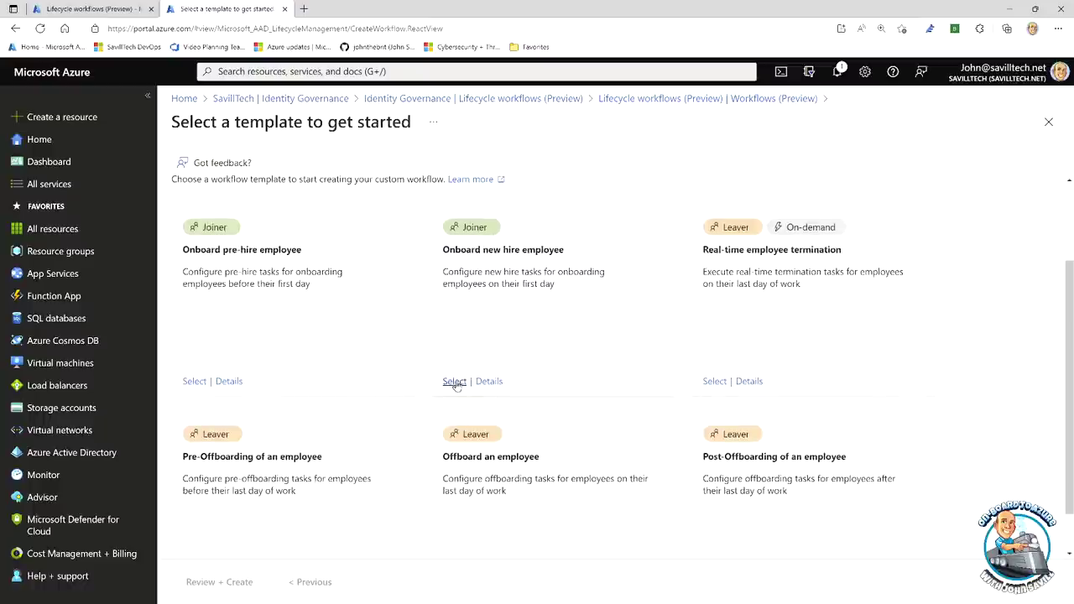
pyautogui.click(454, 381)
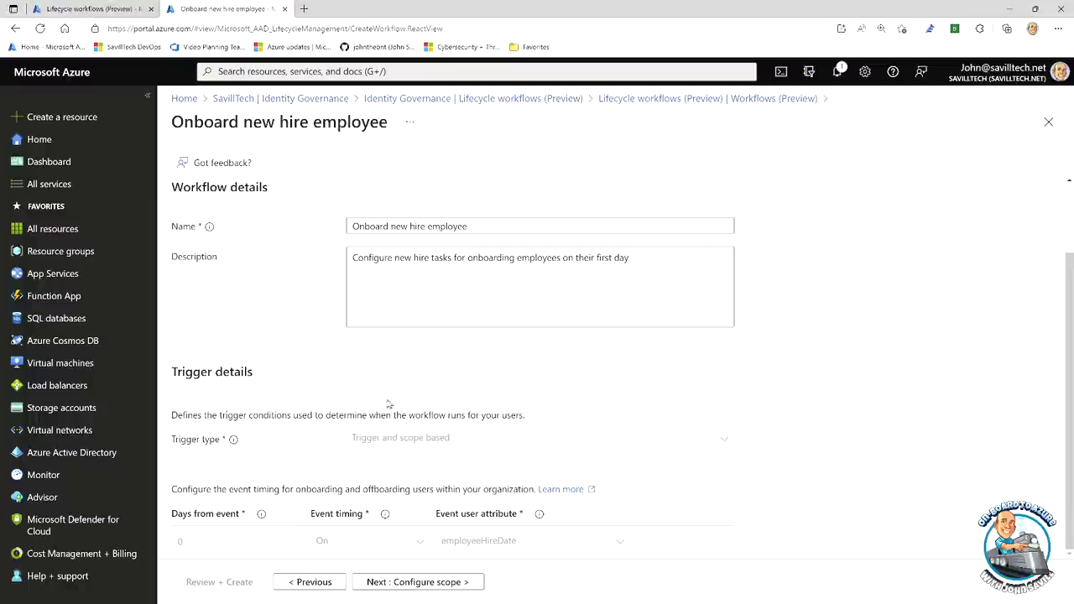
# In the workflow's scope rule, try adding two blank expressions, and delete one of them and the department expression.
pyautogui.click(424, 582)
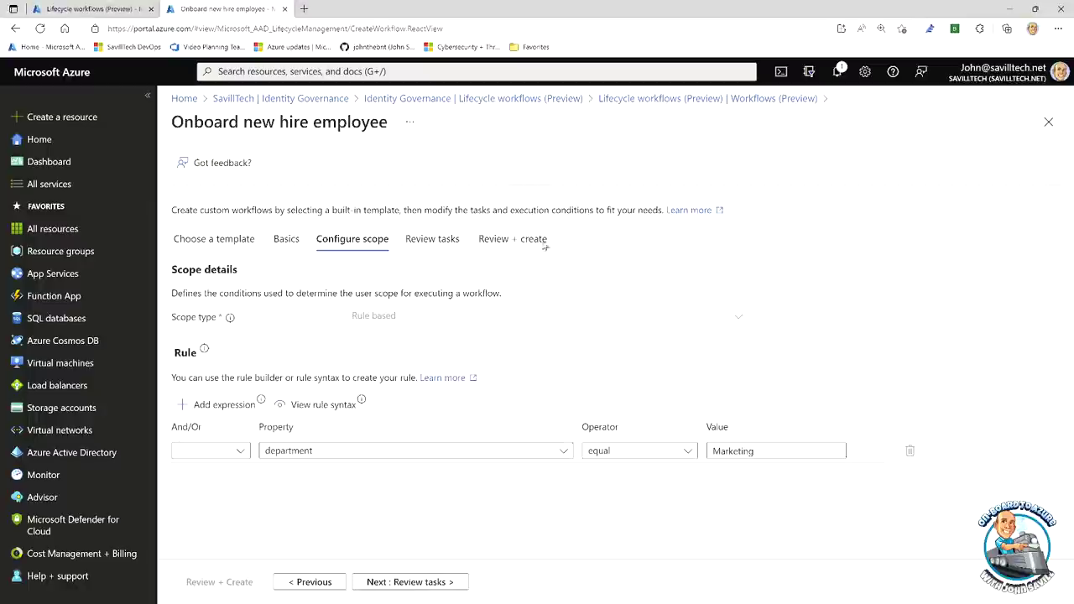
pyautogui.click(219, 406)
pyautogui.click(220, 407)
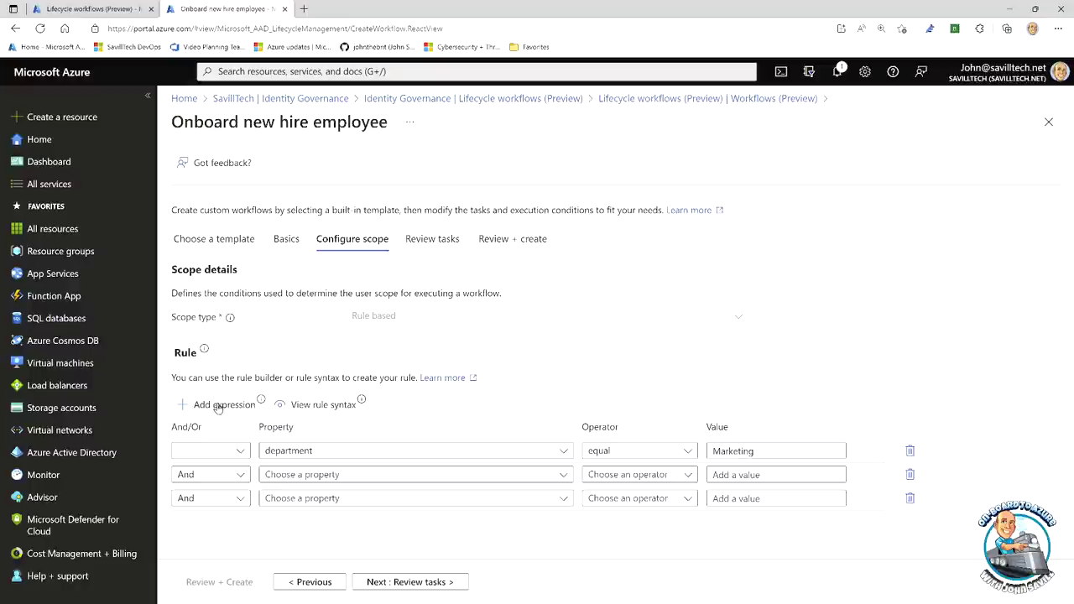
pyautogui.click(910, 475)
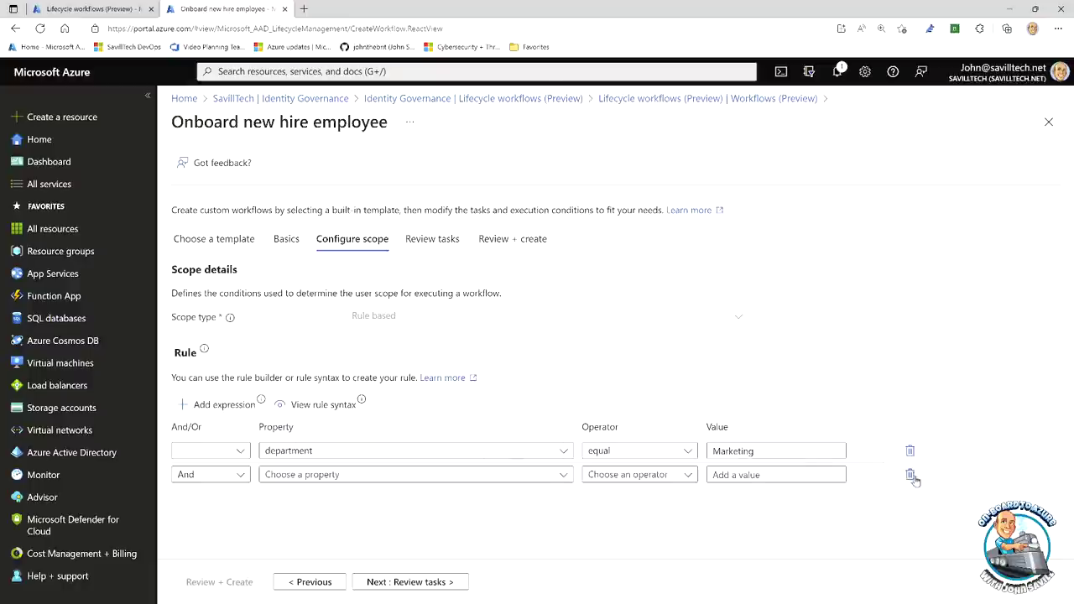
pyautogui.click(906, 452)
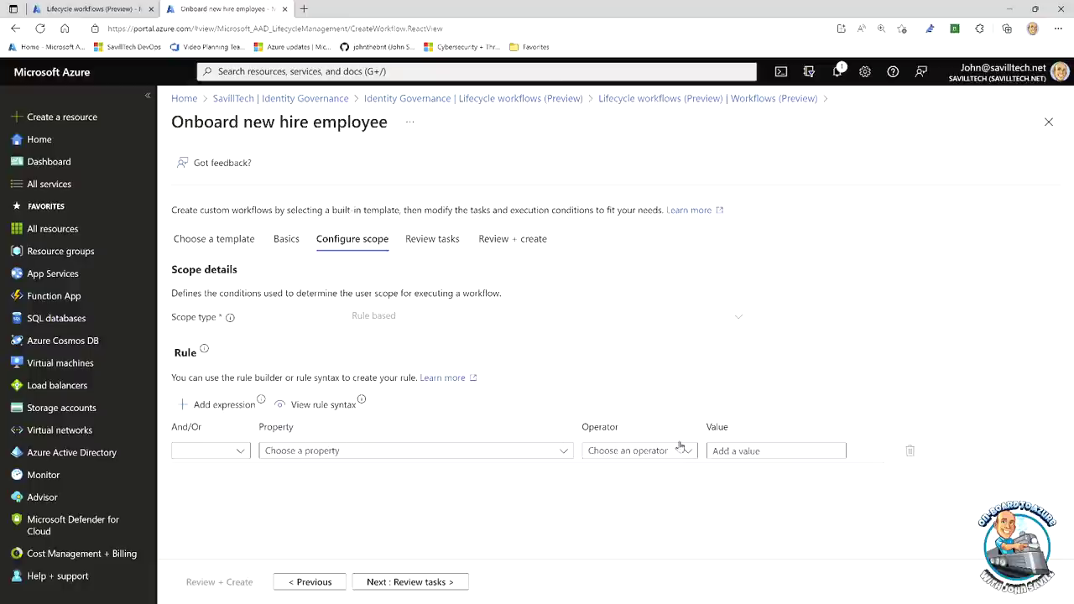
# Add the Run a Custom Task Extension task to the new hire workflow's tasks.
pyautogui.click(428, 241)
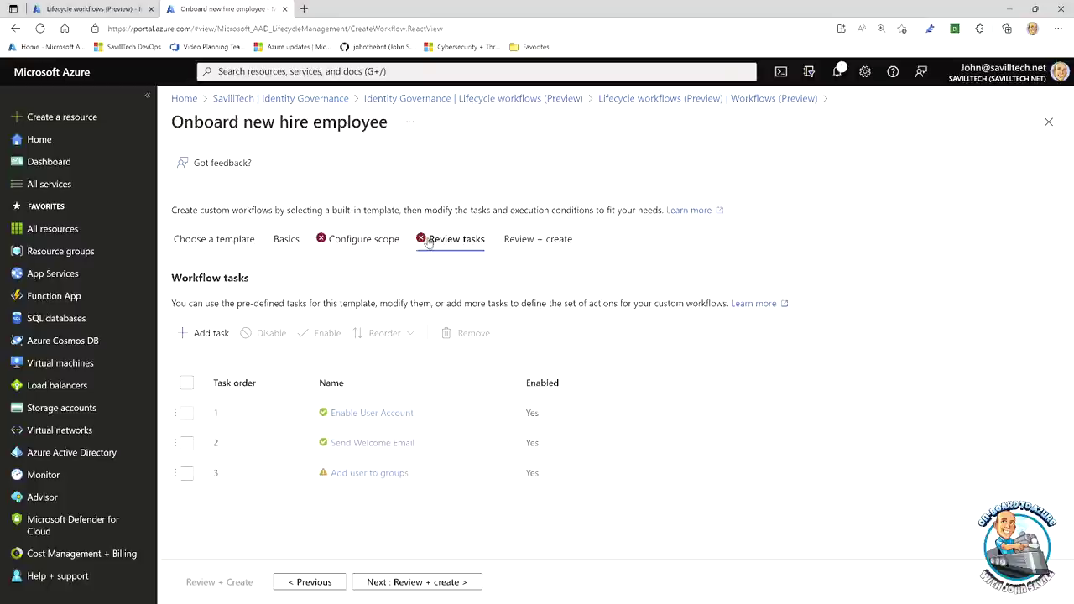
pyautogui.click(193, 334)
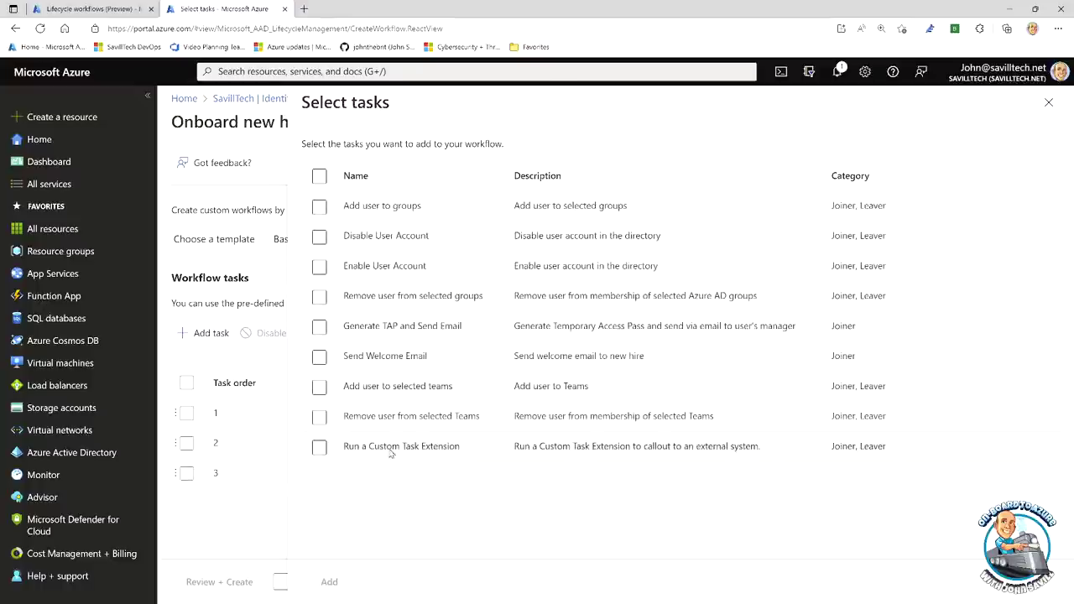
pyautogui.click(319, 447)
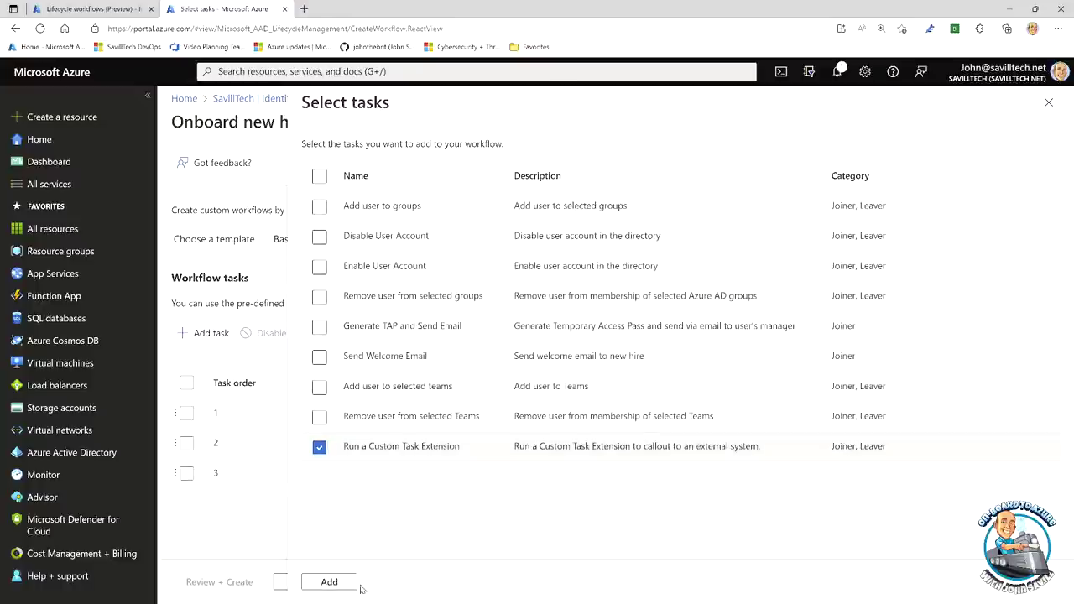
pyautogui.click(329, 581)
# Check the custom extension choices in the Run a Custom Task Extension settings and remove that task from the workflow.
pyautogui.click(393, 505)
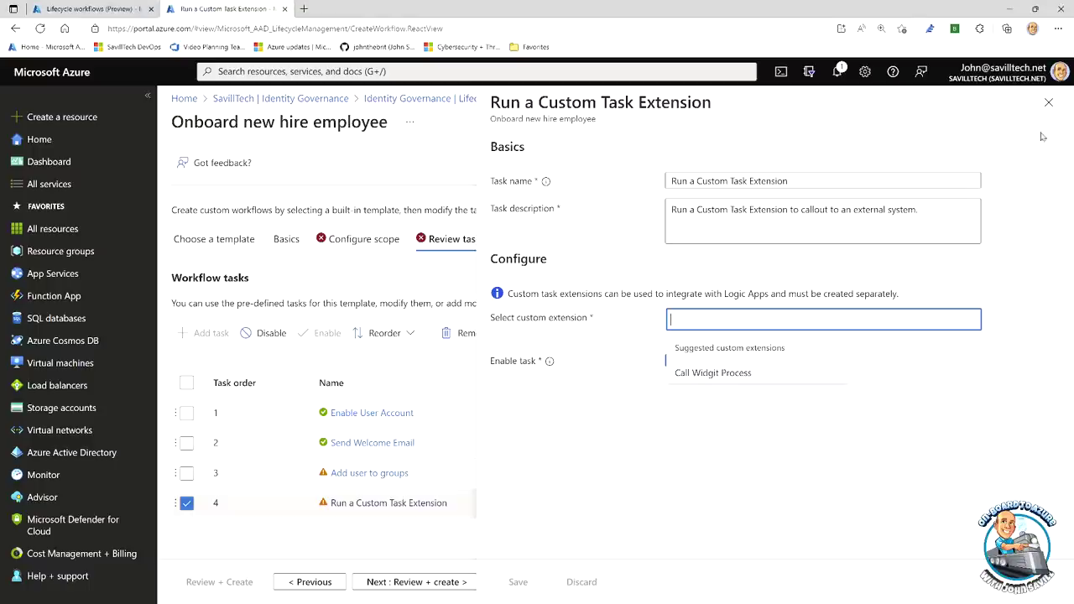
pyautogui.click(1048, 103)
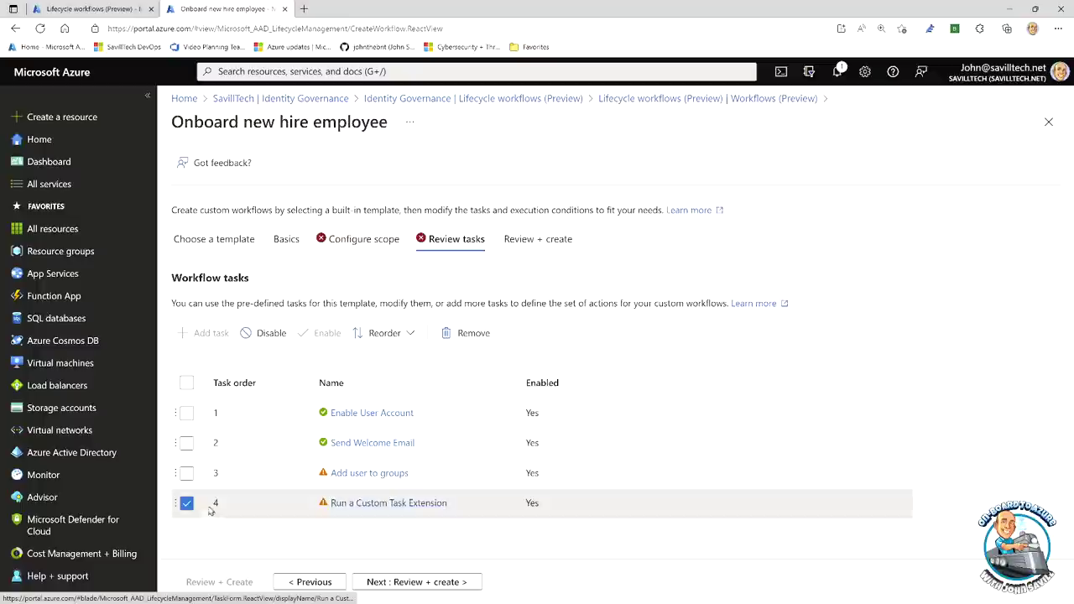
pyautogui.click(471, 337)
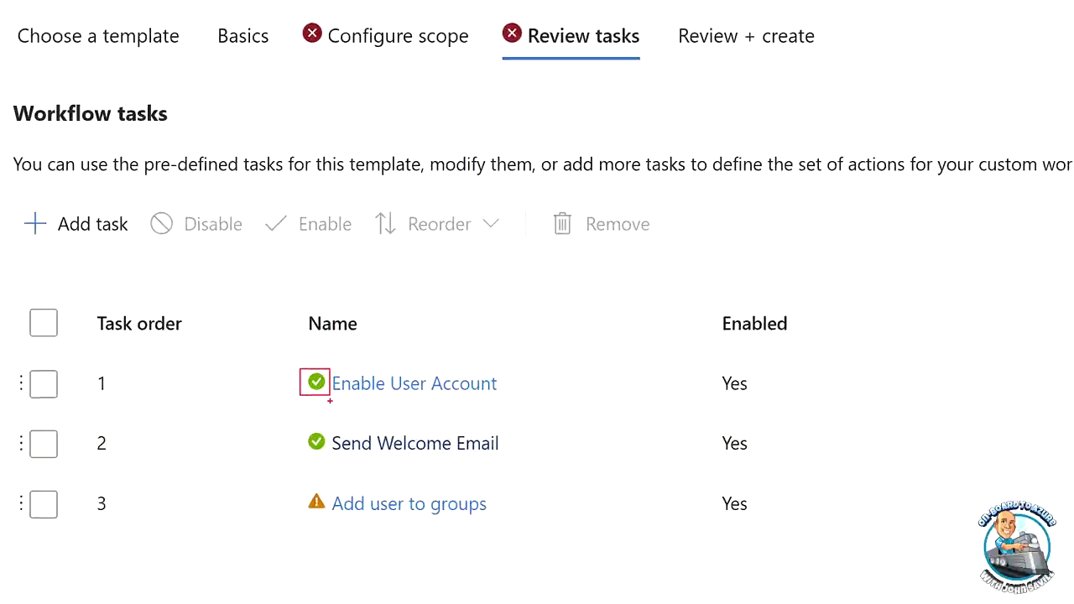
# Review the settings of the Enable User Account, Send Welcome Email and Add user to groups tasks, and close the workflow draft.
pyautogui.click(335, 385)
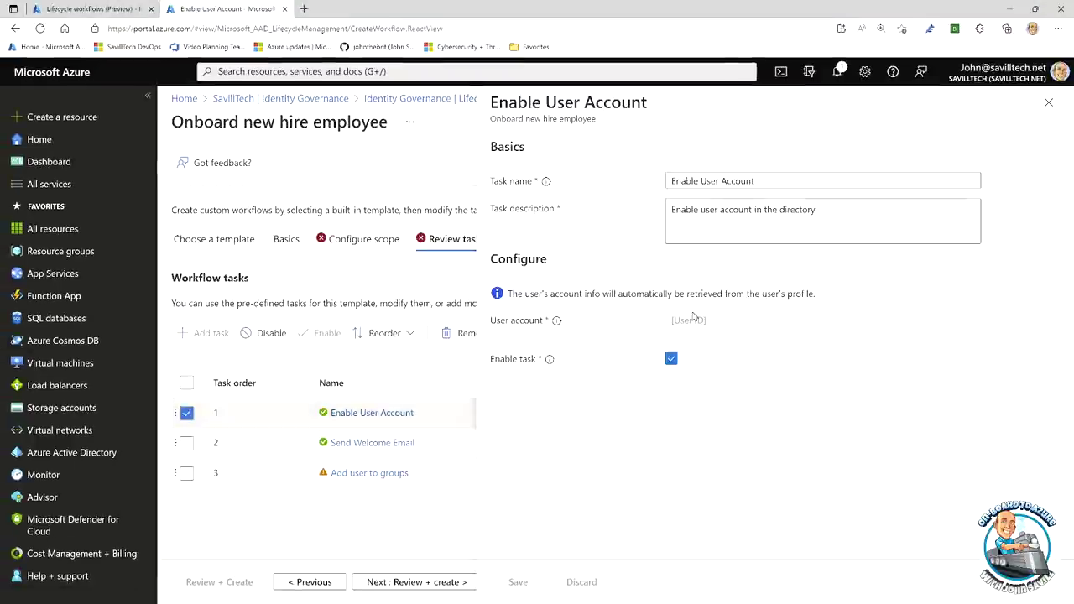
pyautogui.click(1047, 104)
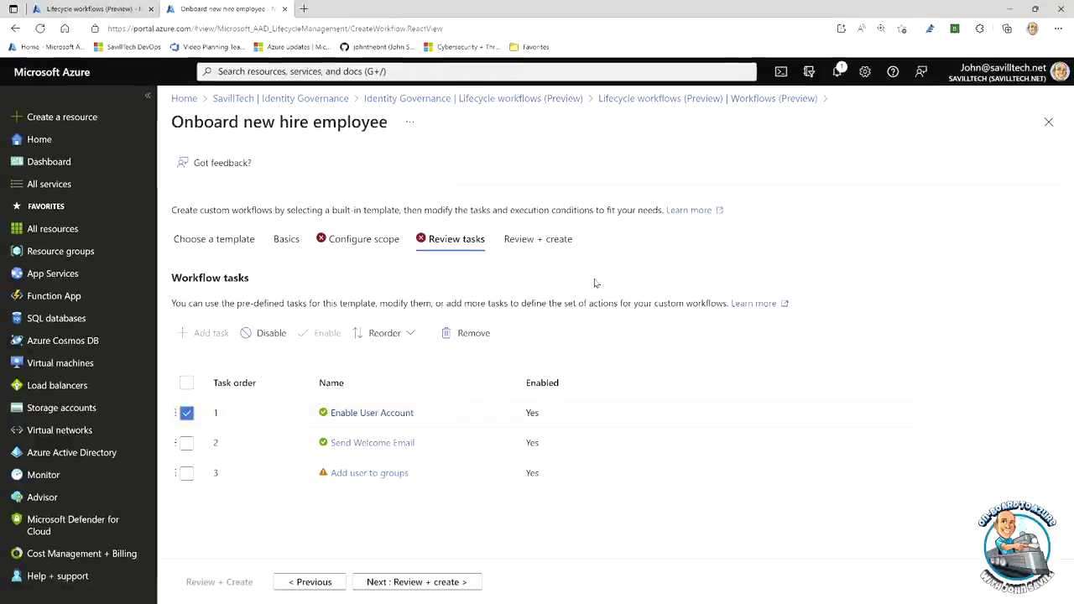
pyautogui.click(381, 442)
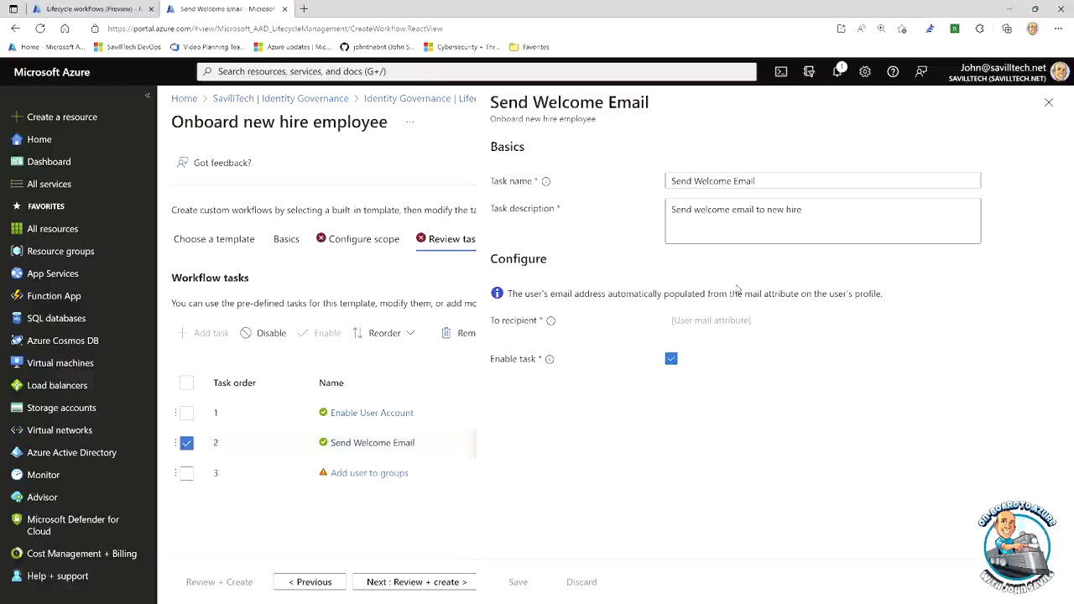
pyautogui.click(1048, 102)
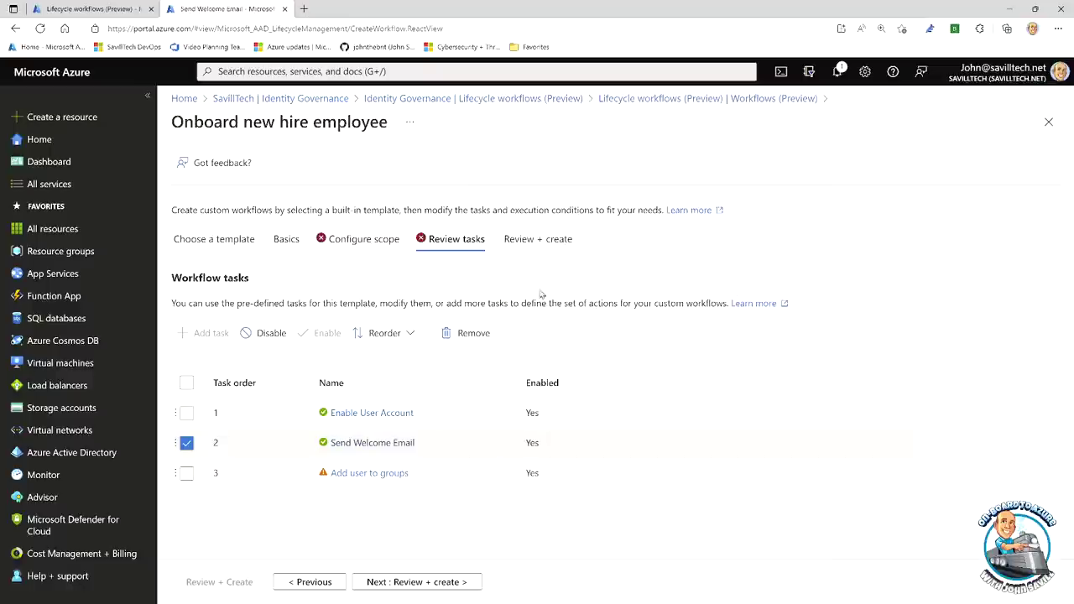
pyautogui.click(378, 475)
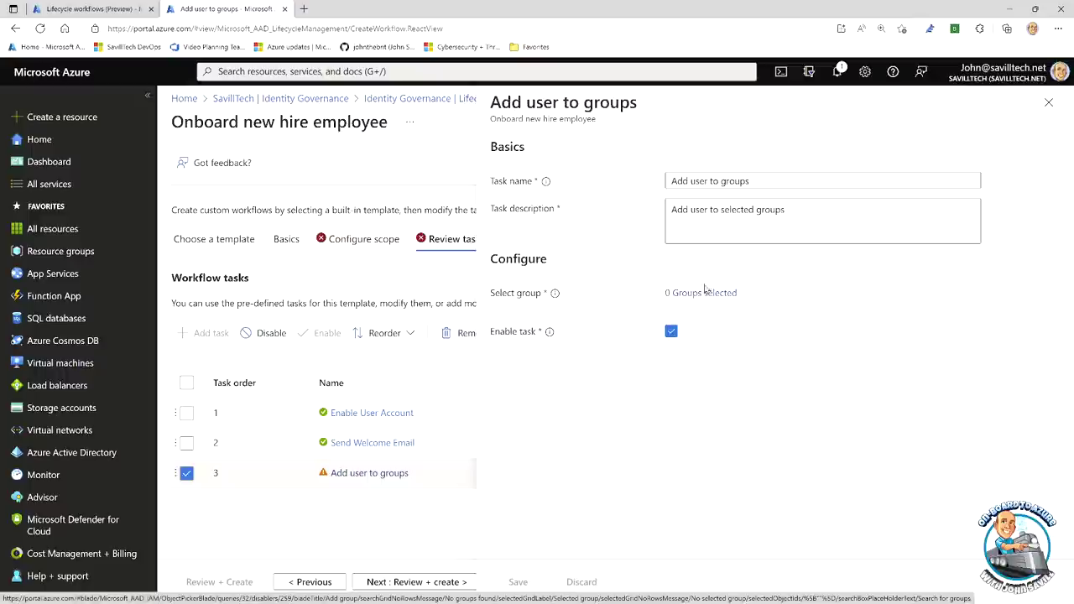
pyautogui.click(1048, 103)
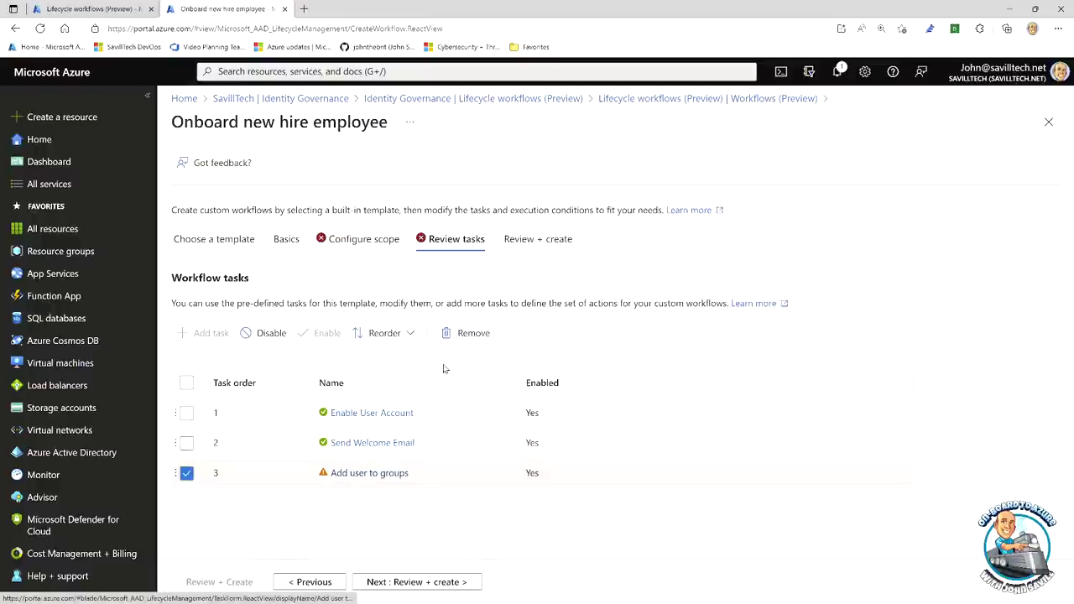
pyautogui.click(1048, 122)
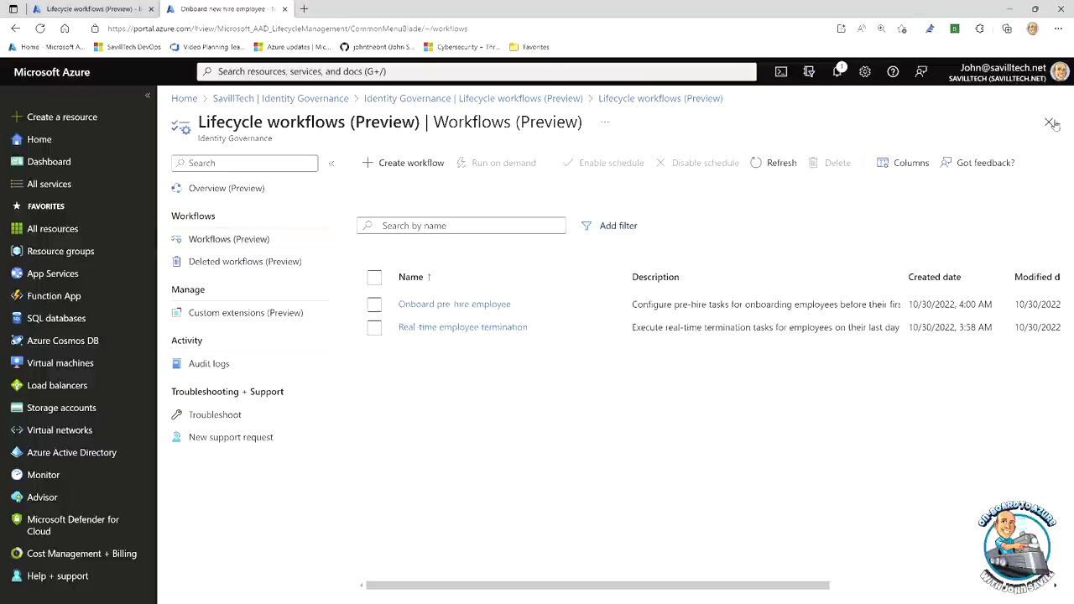
# Open the Onboard pre-hire employee workflow and review the temporary access pass settings of its Generate TAP and Send Email task.
pyautogui.click(437, 305)
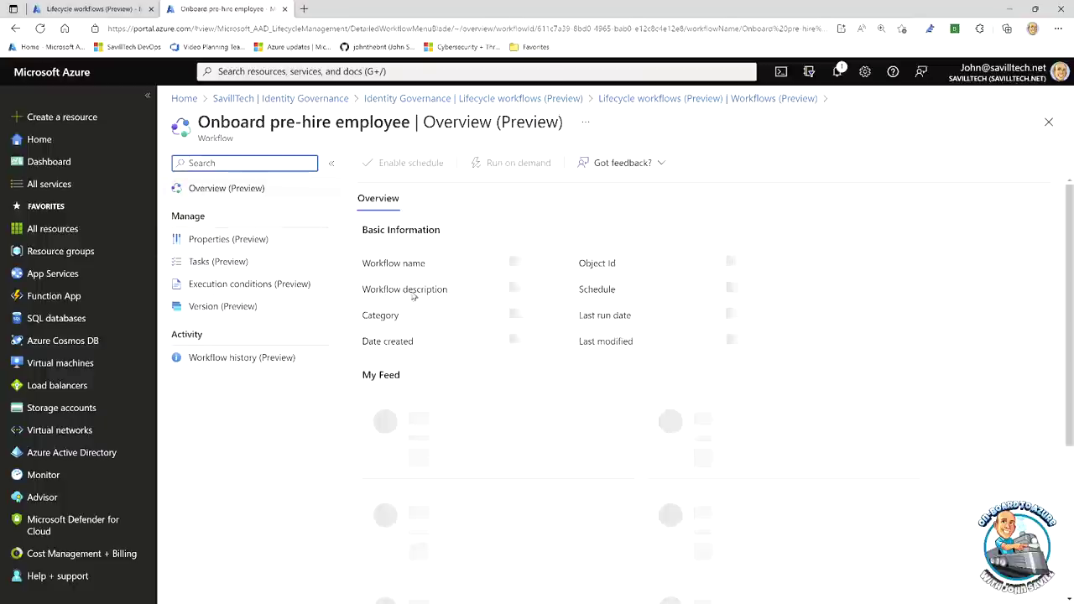
pyautogui.click(192, 262)
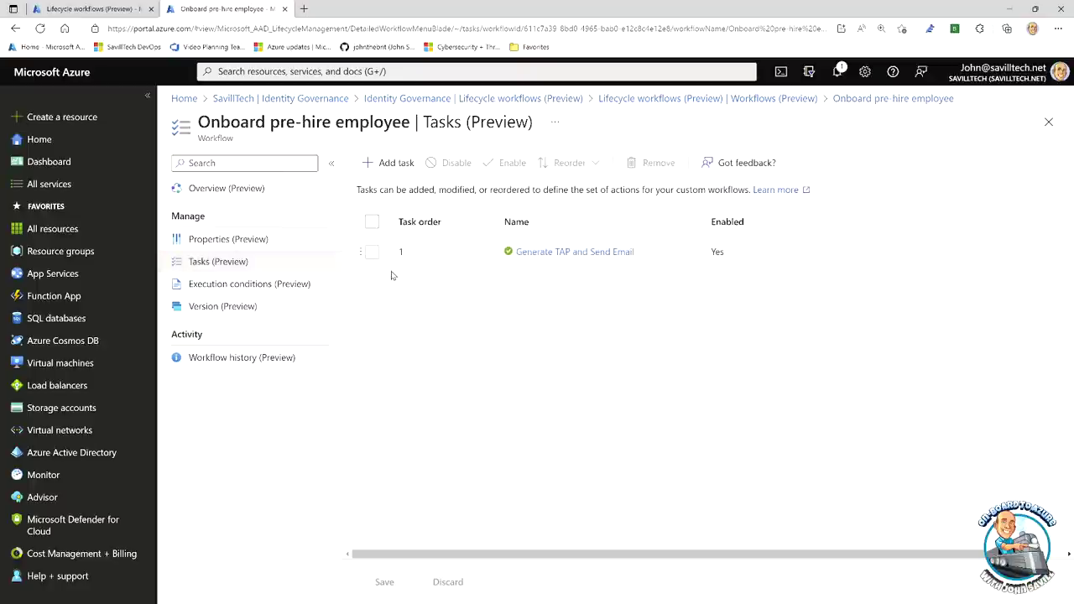
pyautogui.click(561, 253)
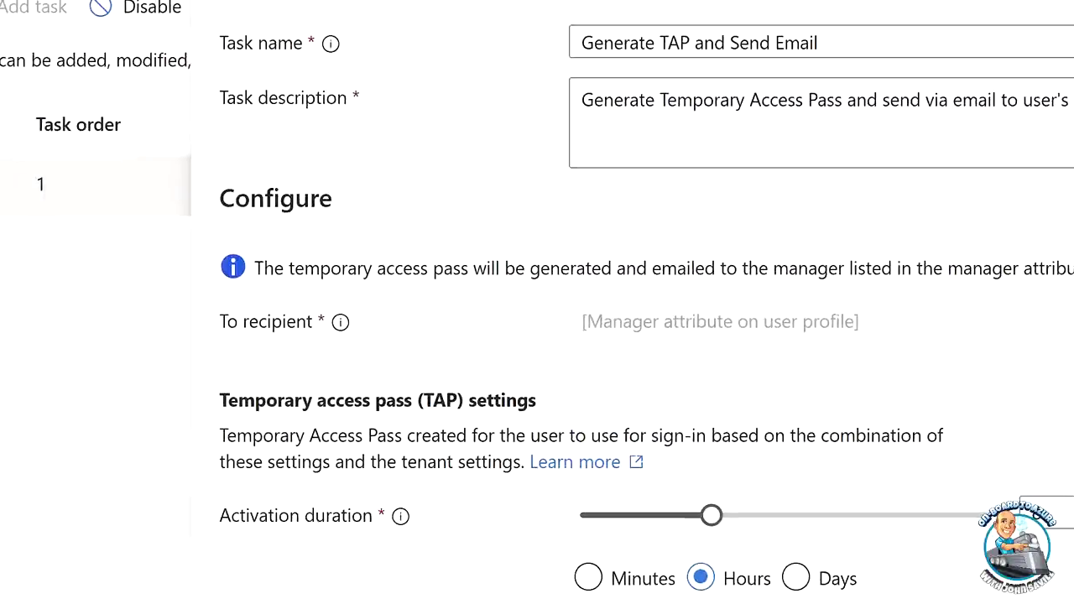
pyautogui.moveTo(570, 301)
pyautogui.mouseDown()
pyautogui.moveTo(669, 338)
pyautogui.moveTo(897, 341)
pyautogui.mouseUp()
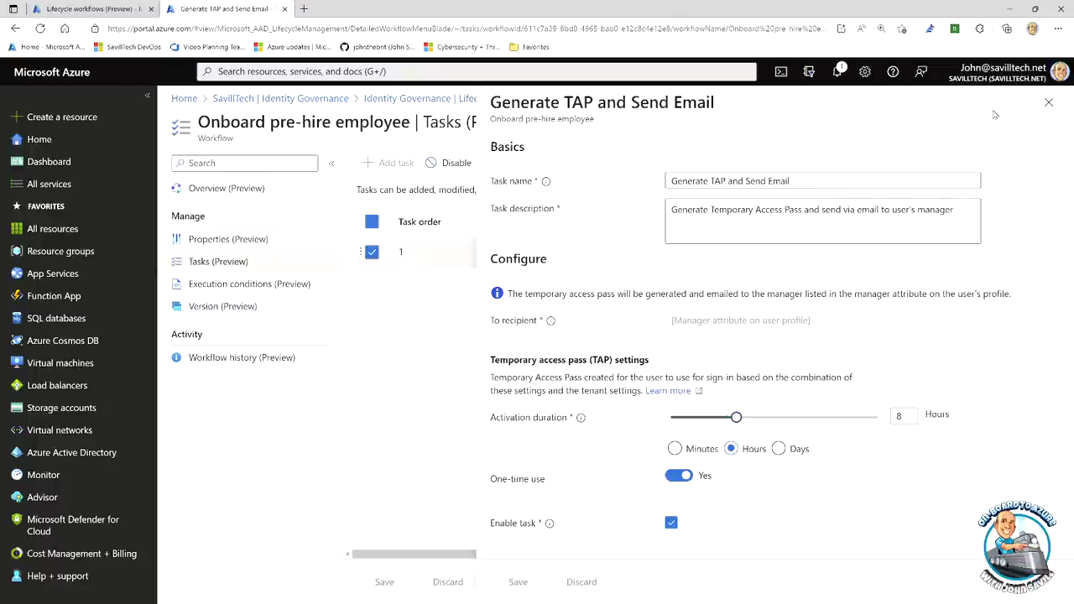
pyautogui.click(1048, 104)
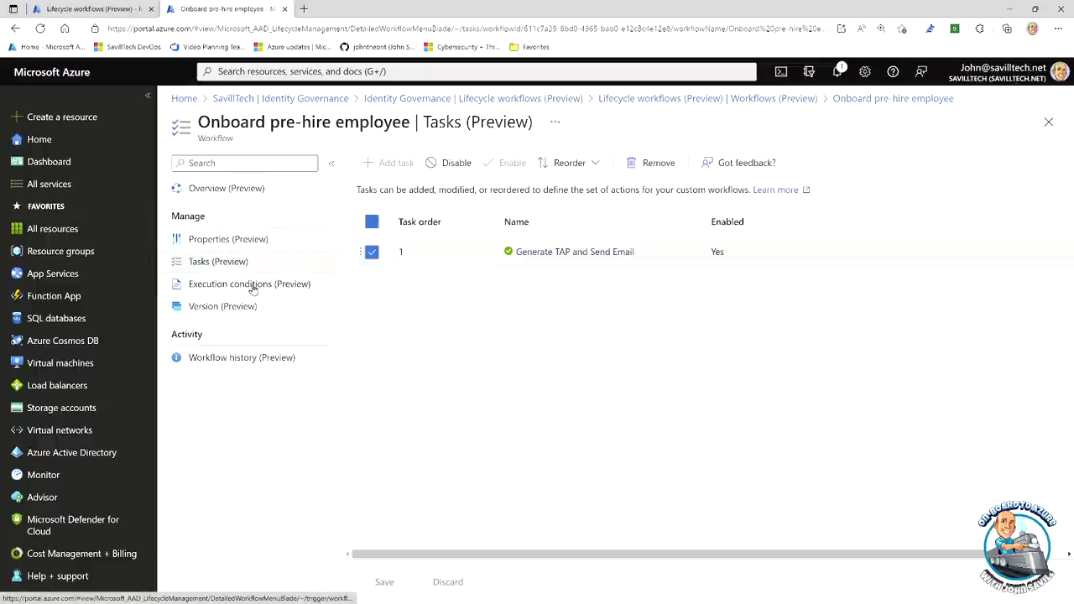
# Review the properties and the overview of the Onboard pre-hire employee workflow.
pyautogui.click(243, 240)
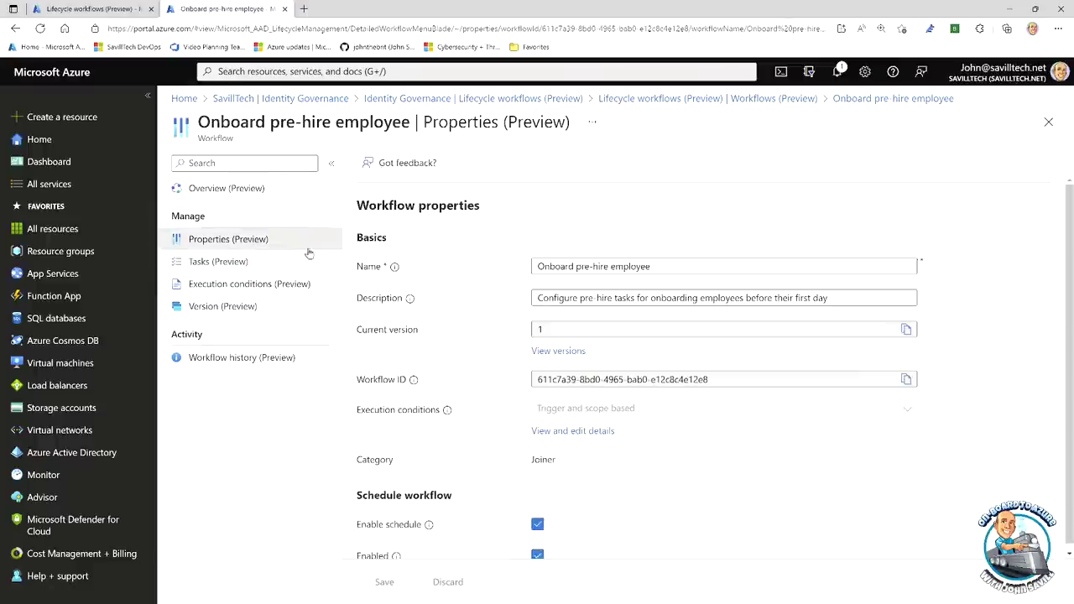
pyautogui.scroll(-1, 360, 394)
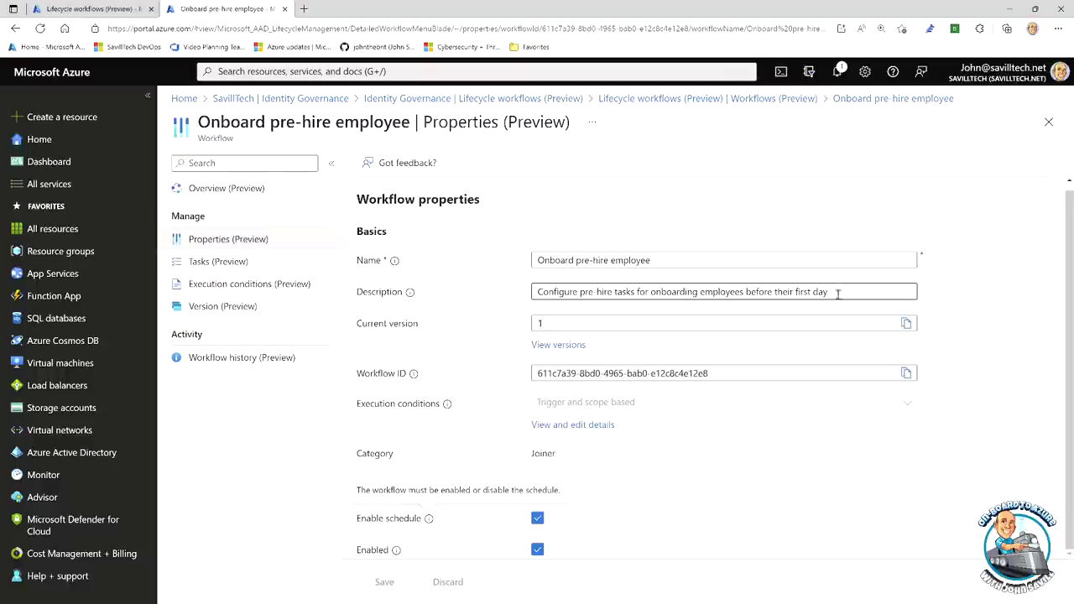
pyautogui.click(230, 193)
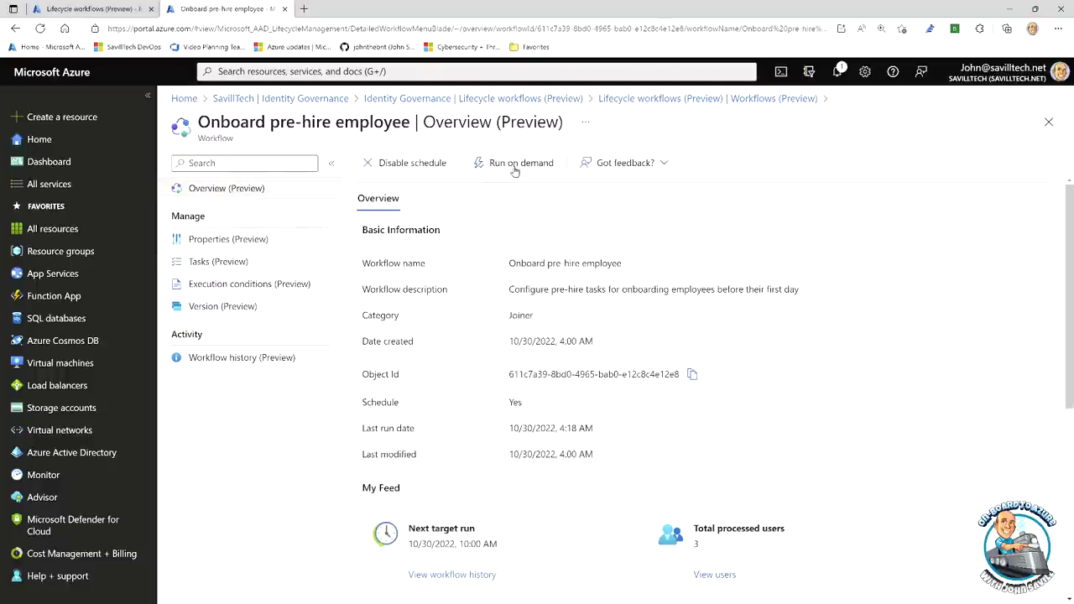
# Run the Onboard pre-hire employee workflow on demand for the new hire's user account.
pyautogui.click(515, 168)
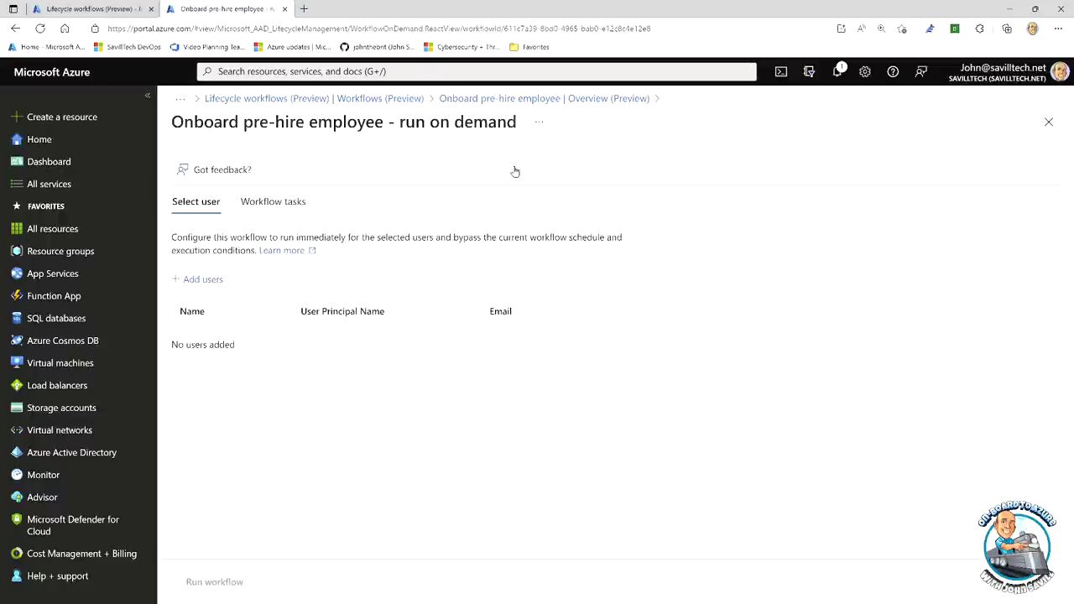
pyautogui.click(198, 280)
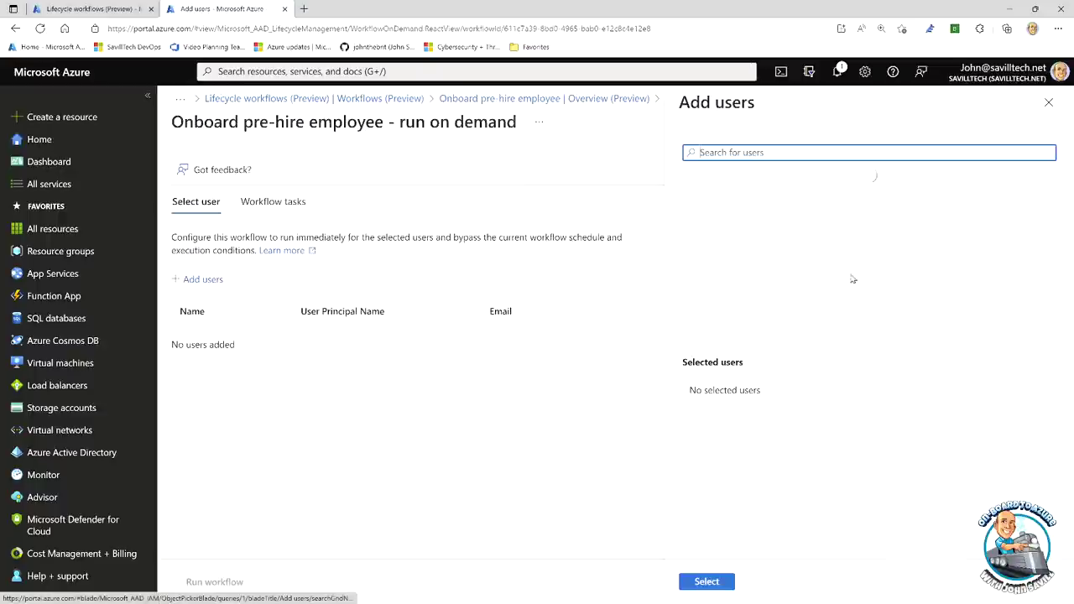
pyautogui.scroll(-1, 795, 247)
pyautogui.scroll(-5, 795, 247)
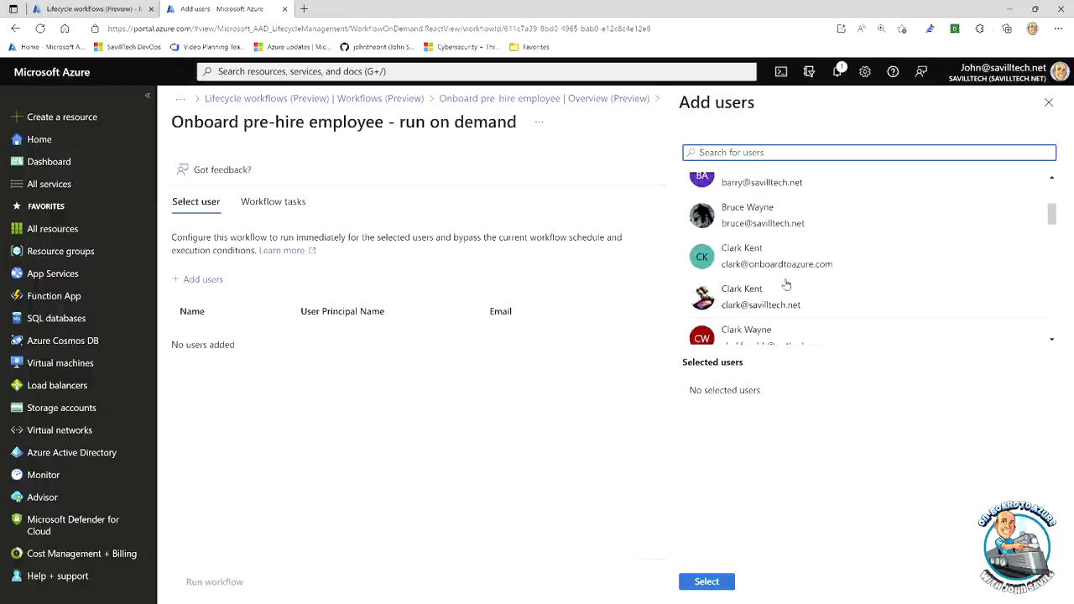
pyautogui.scroll(-4, 780, 296)
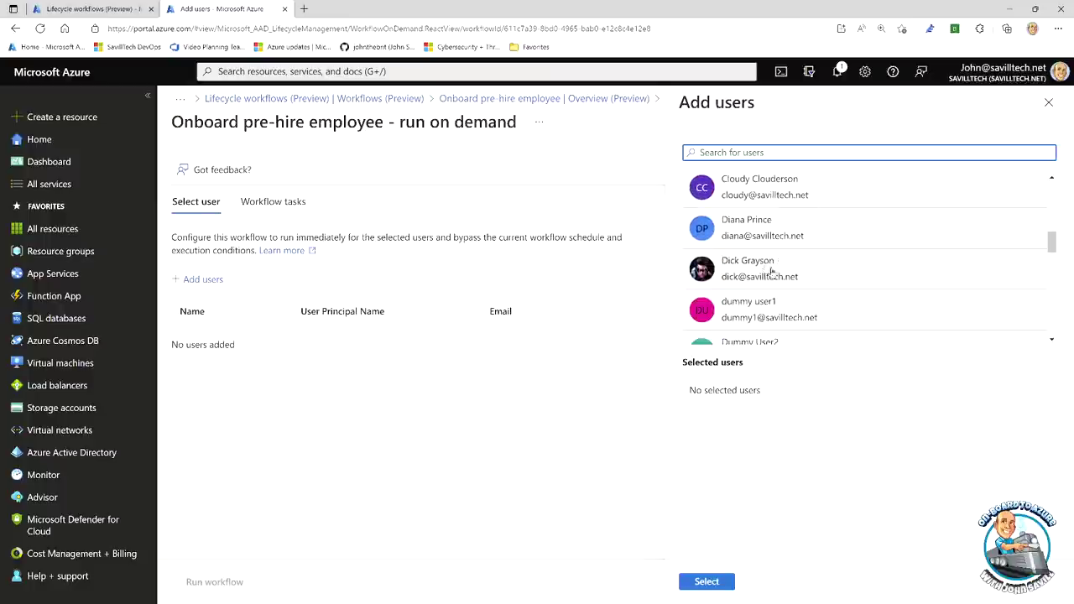
pyautogui.click(759, 267)
pyautogui.click(709, 585)
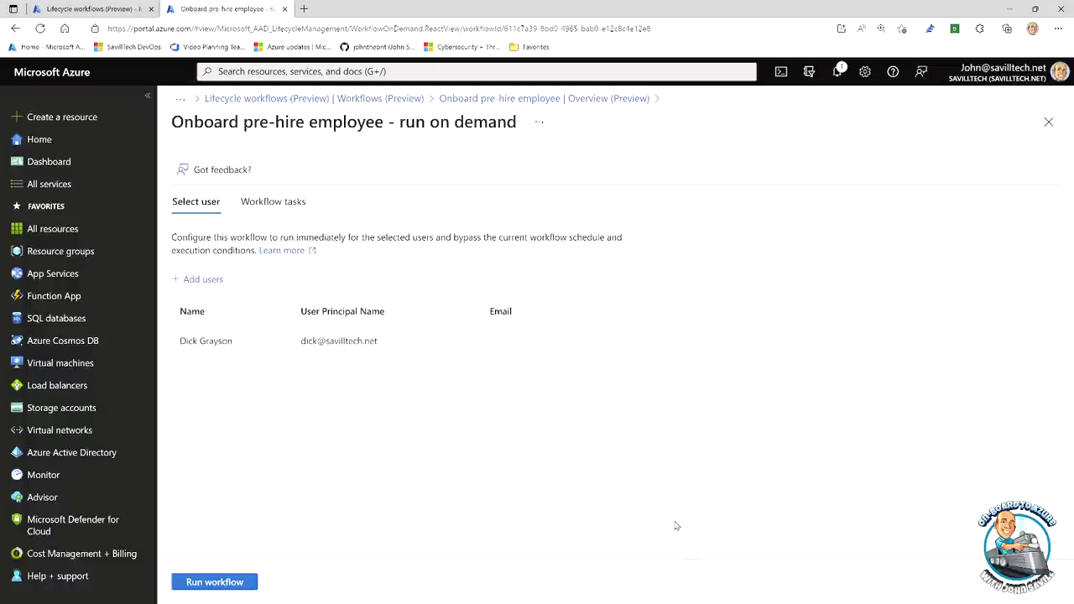
pyautogui.click(196, 584)
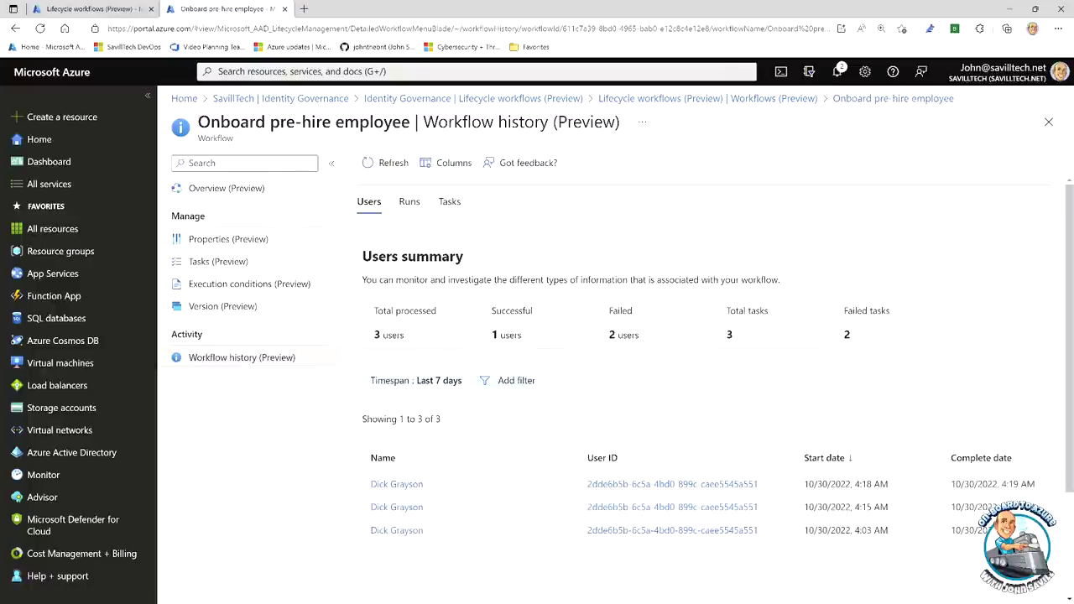
# Switch to the manager's Outlook inbox and read the newest Microsoft Azure email about the new team member's temporary access pass.
pyautogui.hotkey('alt', 'Tab')
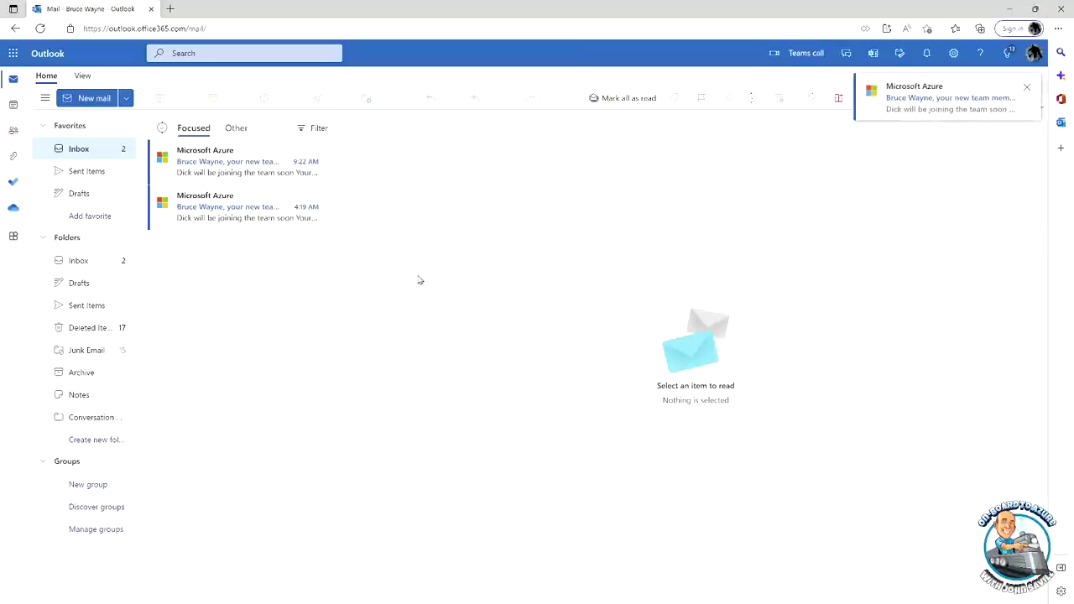
pyautogui.click(241, 175)
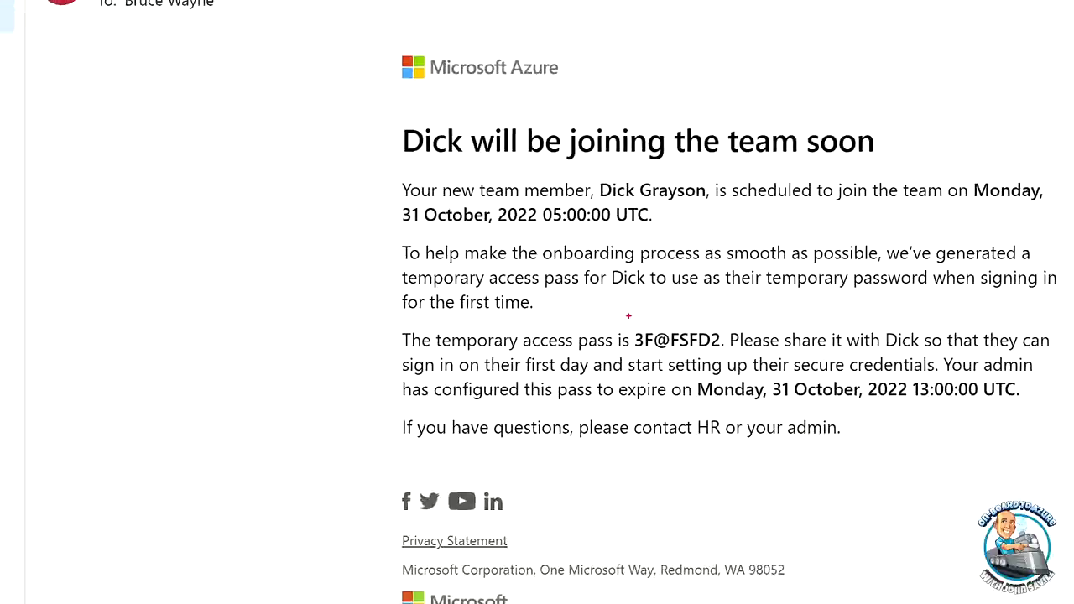
pyautogui.moveTo(645, 333); pyautogui.dragTo(726, 353)
pyautogui.moveTo(874, 323); pyautogui.dragTo(930, 353)
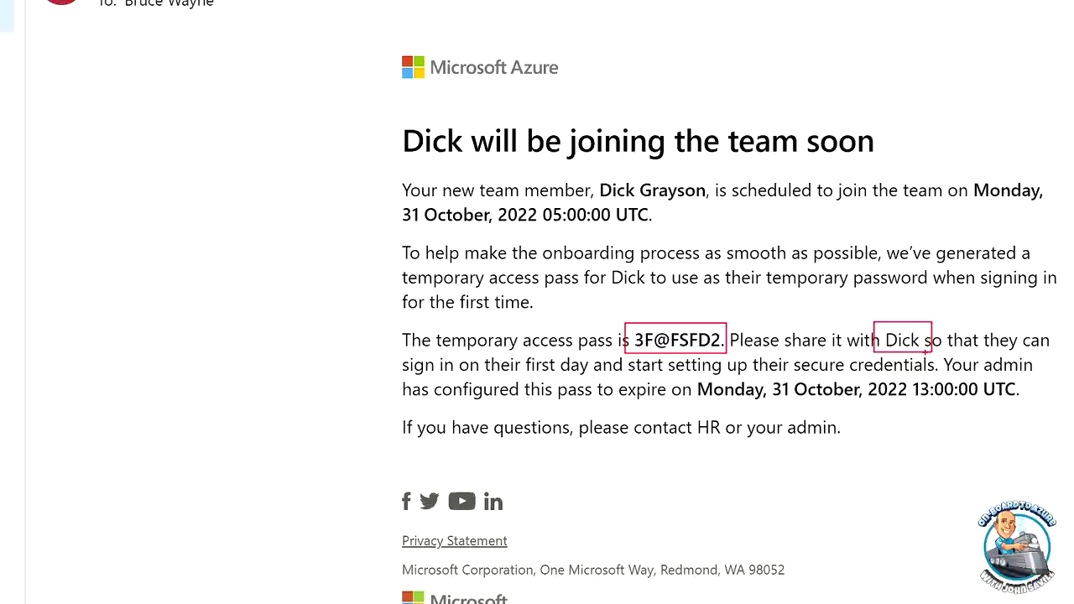
pyautogui.press('Escape')
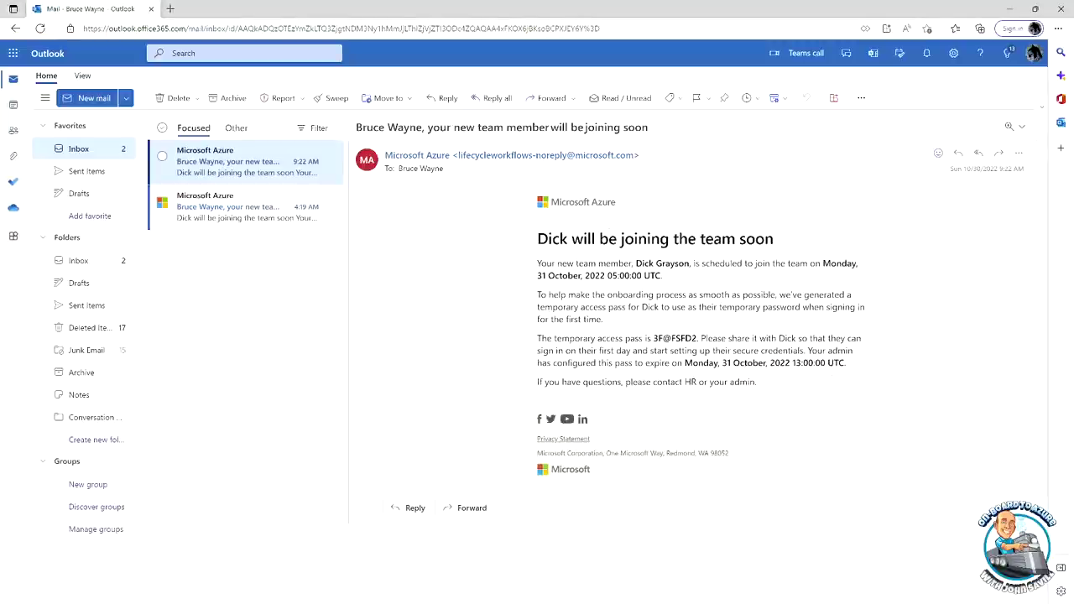
# Switch back to the Azure portal, refresh the workflow history and examine the processed users.
pyautogui.hotkey('alt', 'Tab')
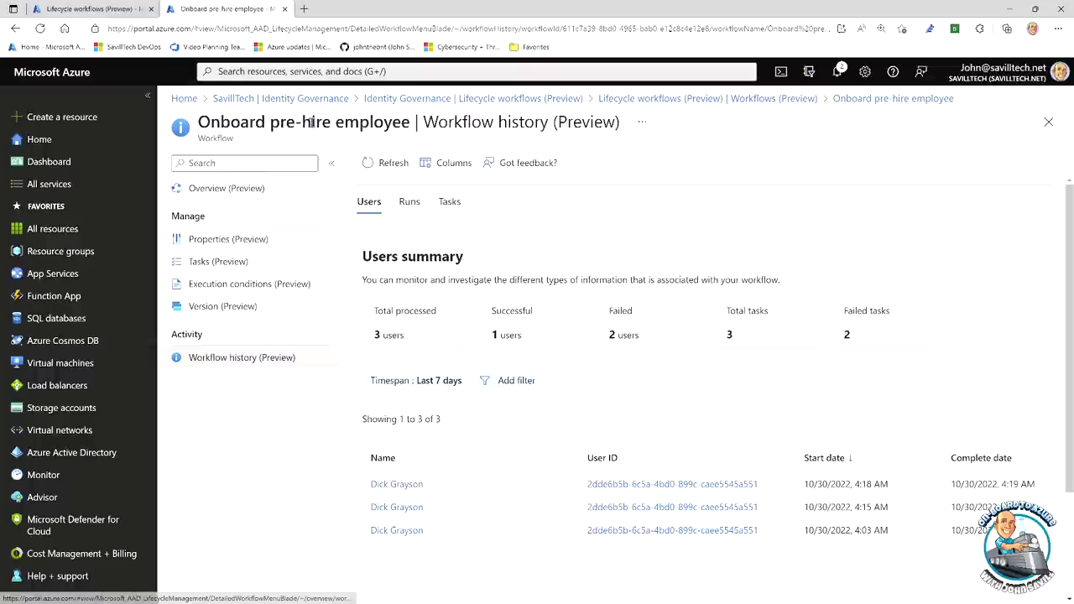
pyautogui.click(391, 163)
pyautogui.scroll(-3, 781, 388)
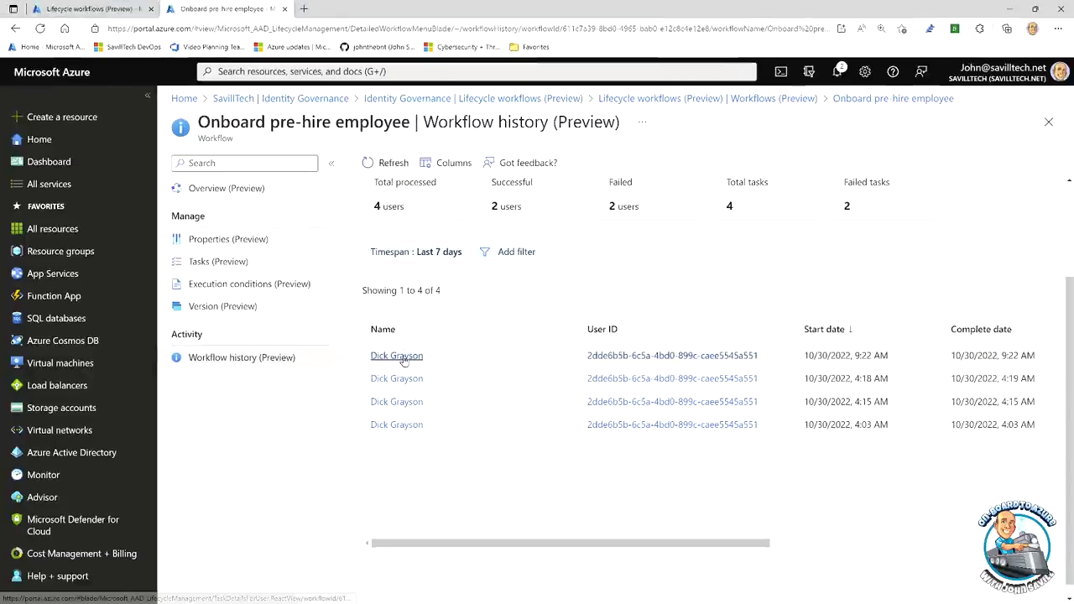
pyautogui.scroll(3, 396, 359)
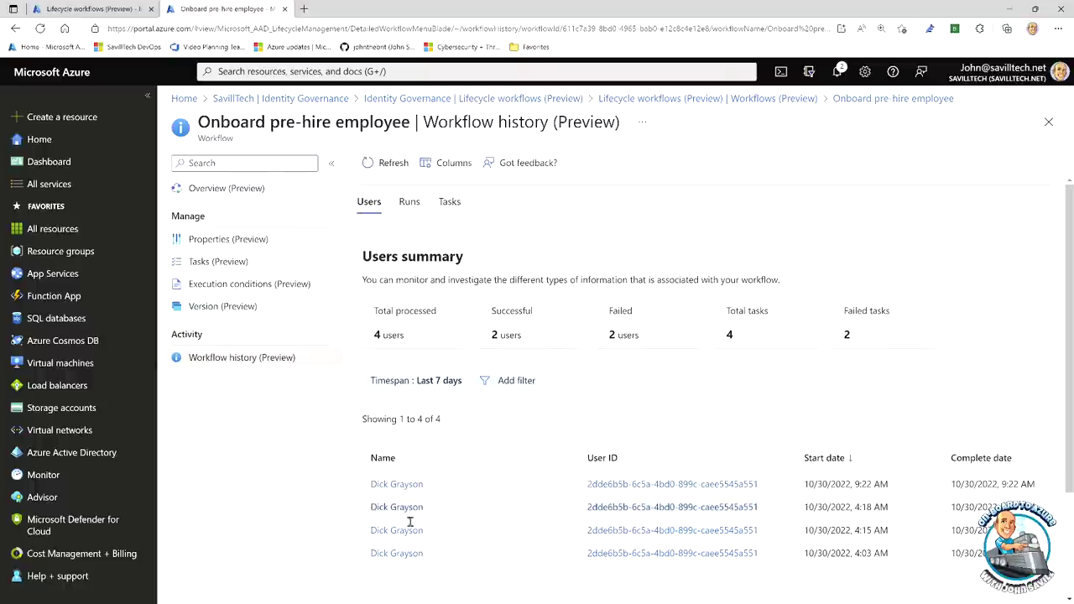
# Examine the runs summary and the tasks summary in the workflow history.
pyautogui.click(409, 202)
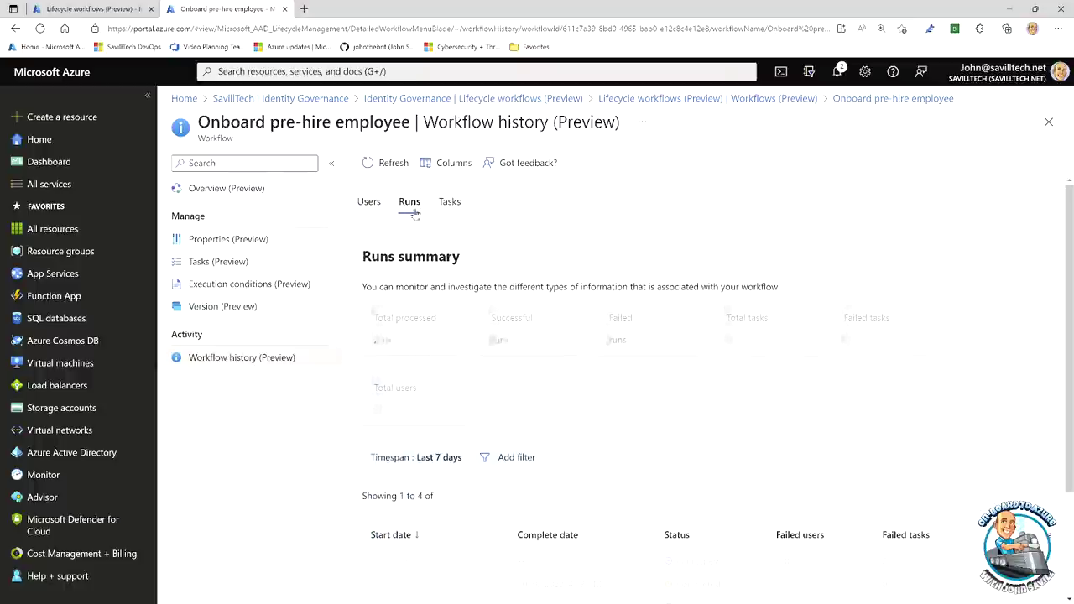
pyautogui.scroll(-3, 583, 369)
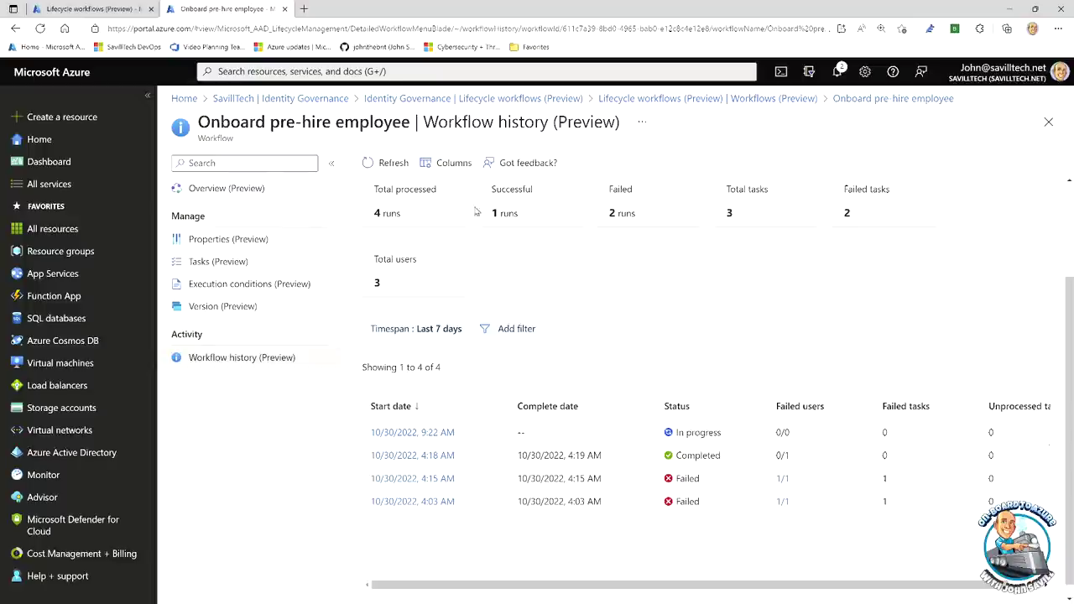
pyautogui.scroll(3, 477, 211)
pyautogui.click(449, 203)
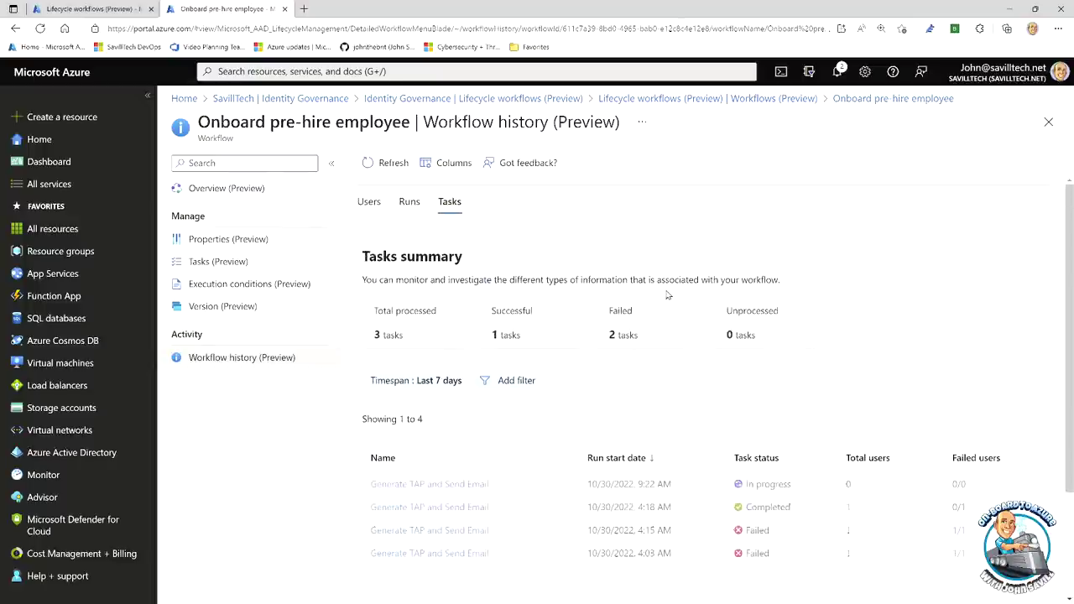
pyautogui.scroll(-1, 696, 361)
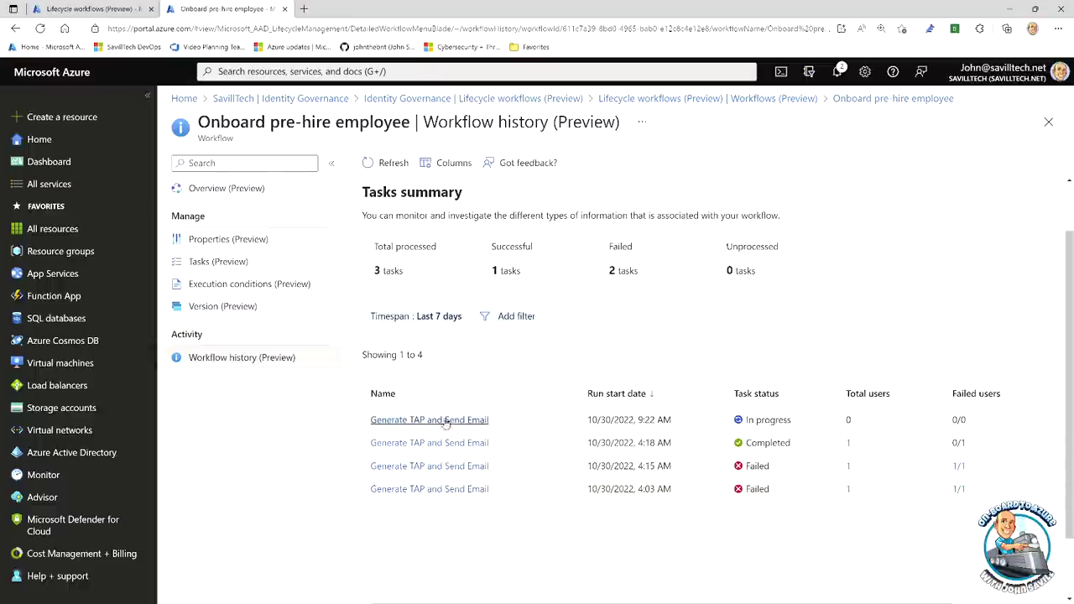
pyautogui.scroll(1, 491, 308)
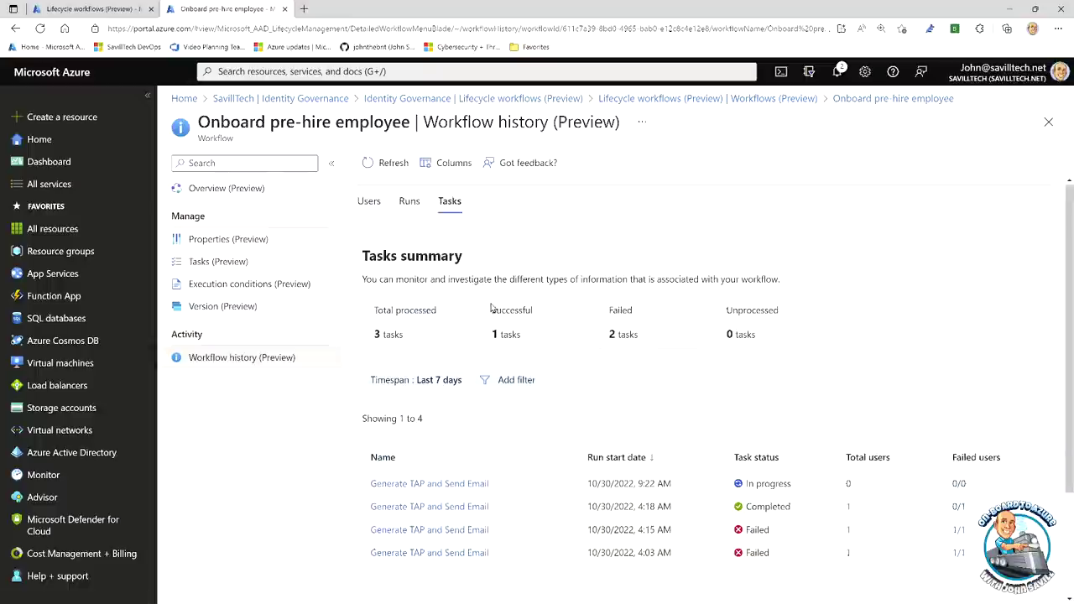
# Look up the failed task's error for the user in the 10/30/2022, 4:03 AM run.
pyautogui.click(409, 202)
pyautogui.scroll(-2, 554, 303)
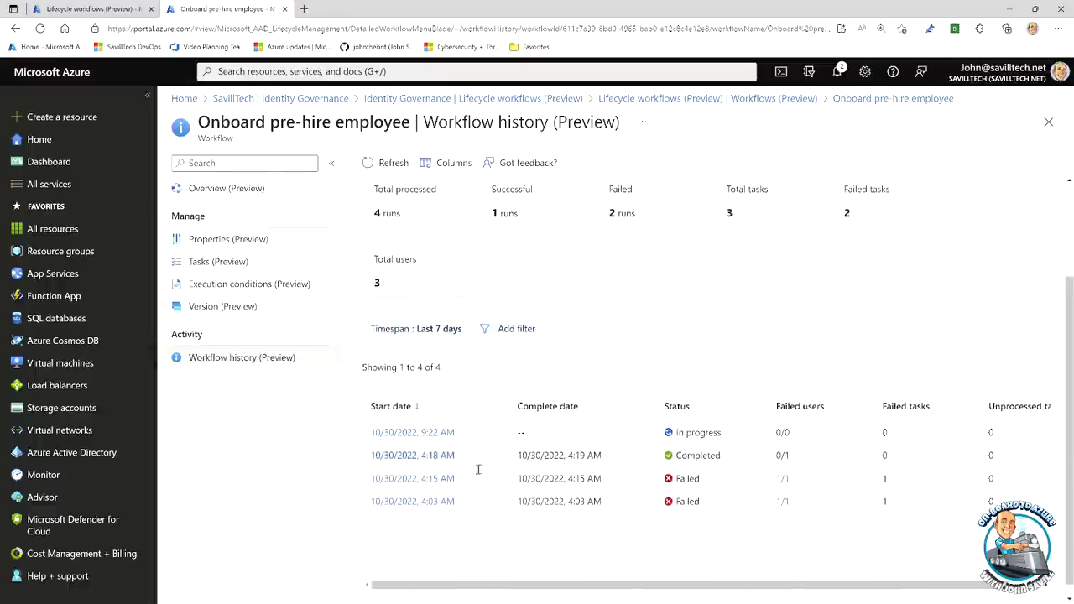
pyautogui.click(419, 504)
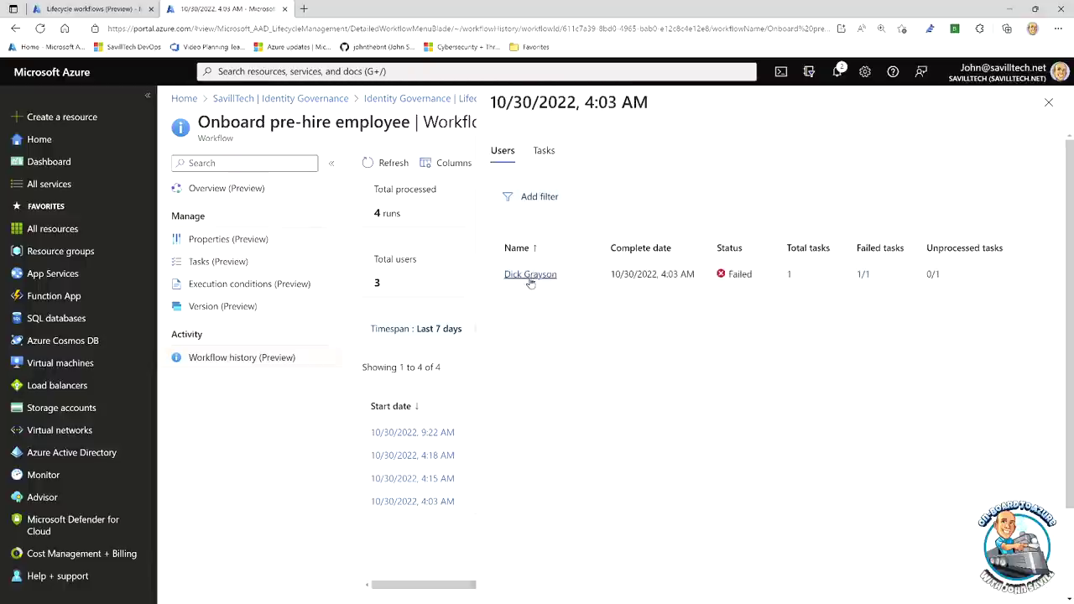
pyautogui.click(864, 275)
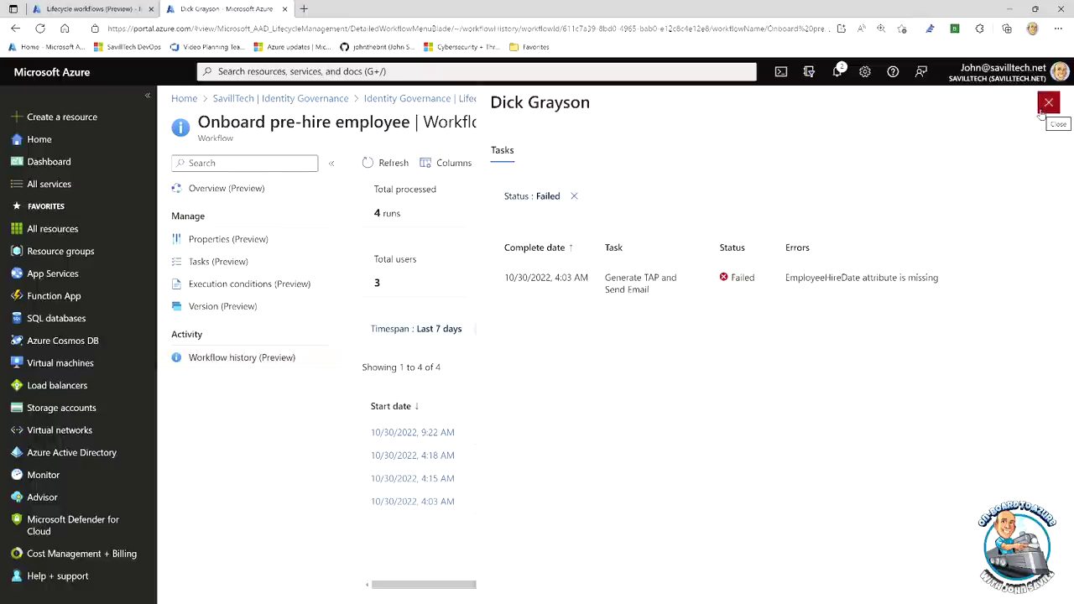
pyautogui.click(1045, 106)
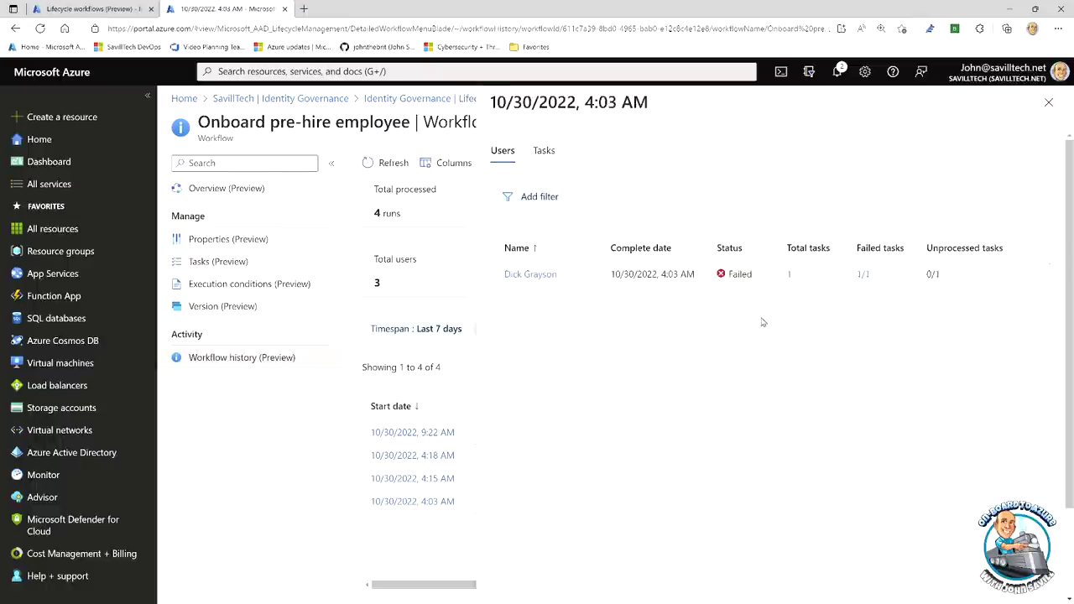
pyautogui.click(1047, 102)
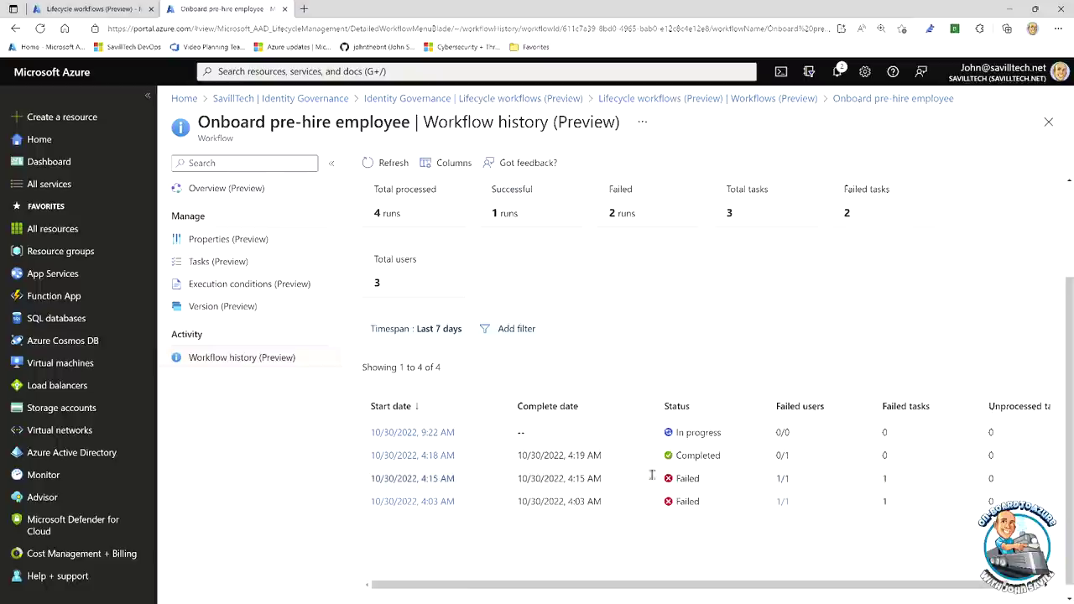
# Check the failed task's error in the 10/30/2022, 4:15 AM run, and open the details of the 4:18 AM run.
pyautogui.click(378, 483)
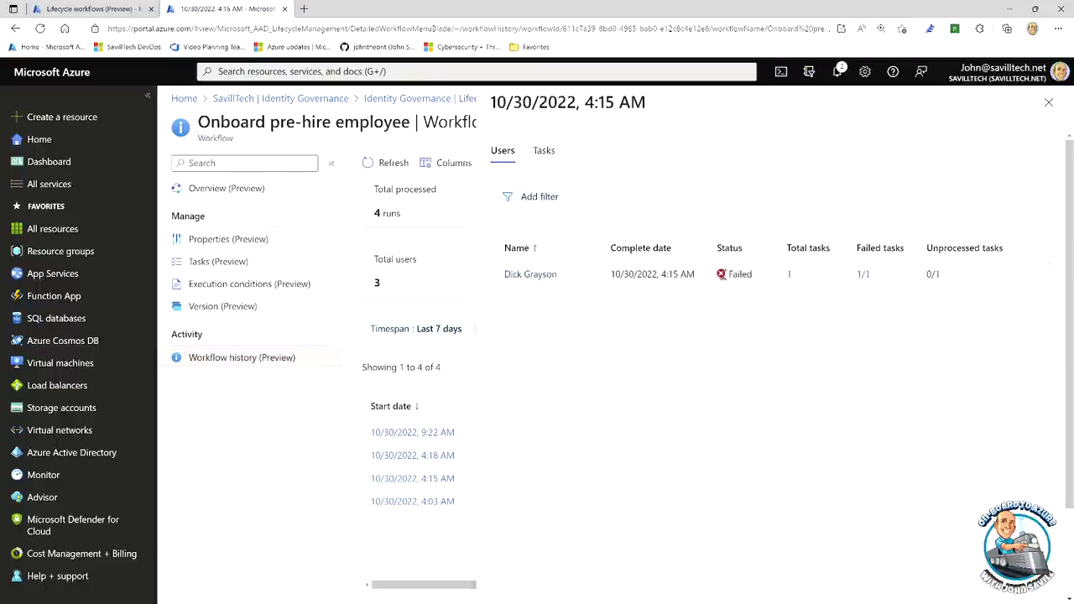
pyautogui.click(864, 275)
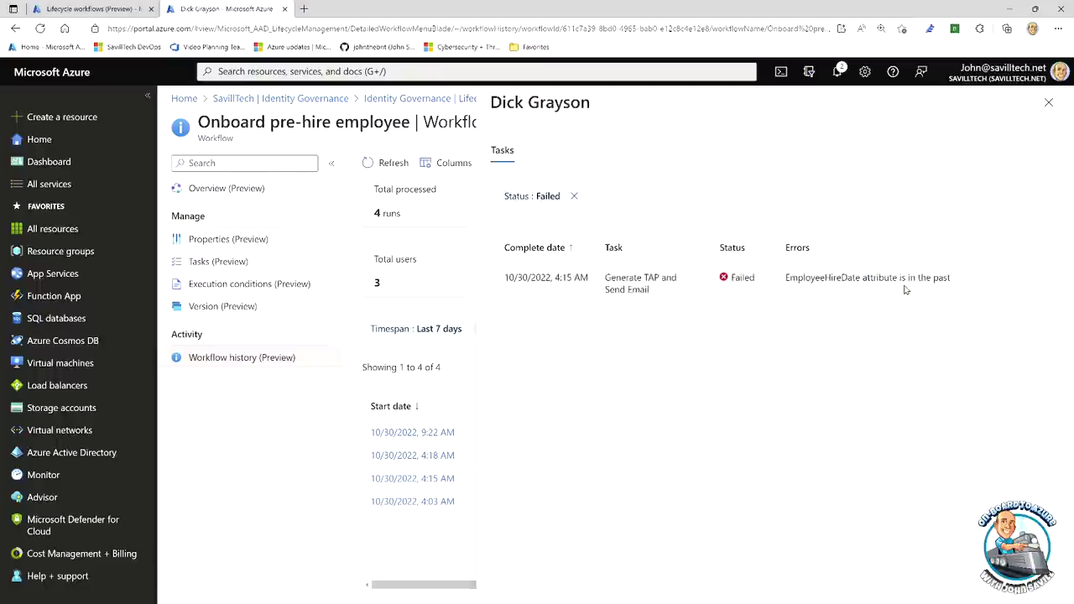
pyautogui.click(1048, 102)
pyautogui.click(1047, 101)
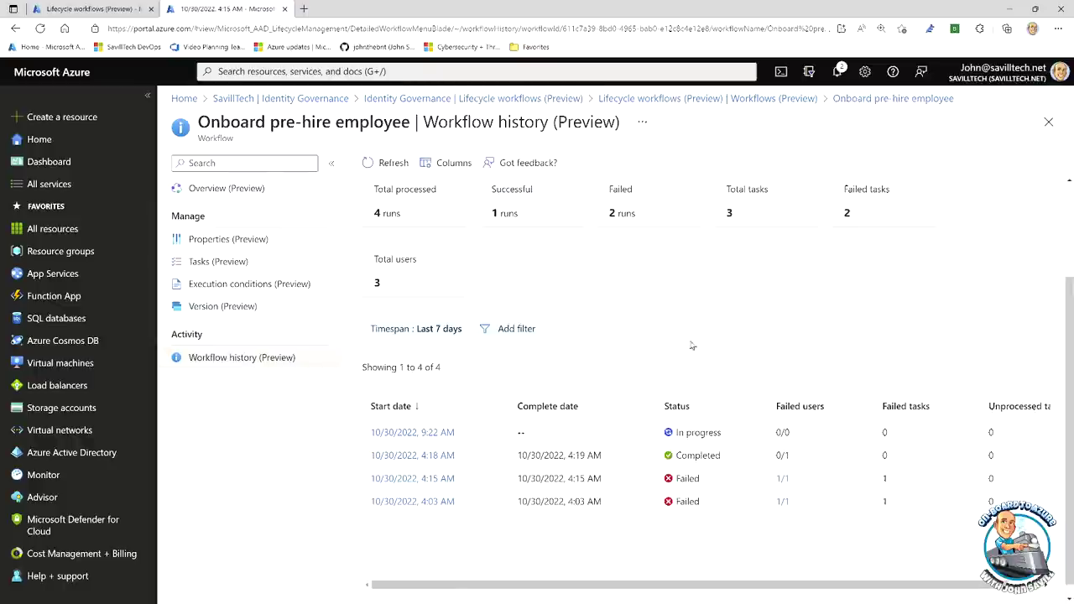
pyautogui.click(424, 455)
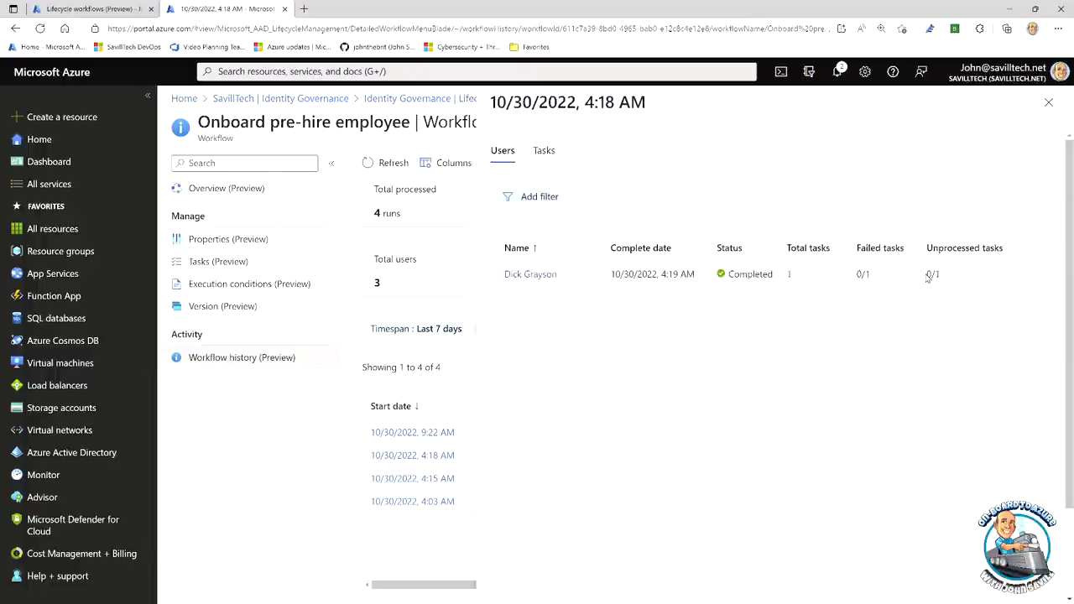
# Check the user's task details in the 10/30/2022, 4:18 AM run, and return to the runs summary to examine the list of runs.
pyautogui.click(790, 277)
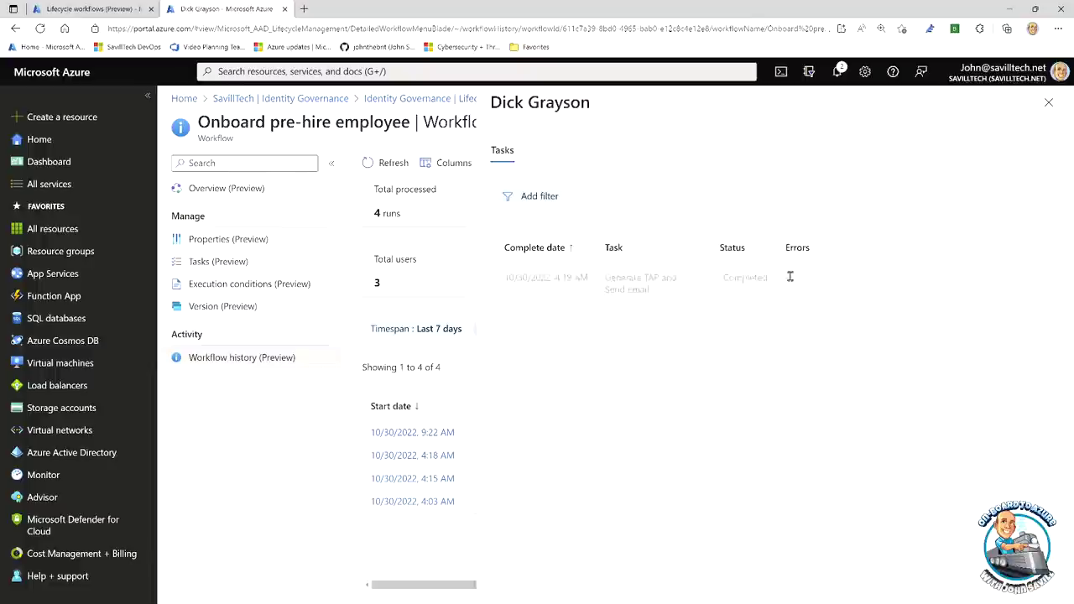
pyautogui.click(1050, 102)
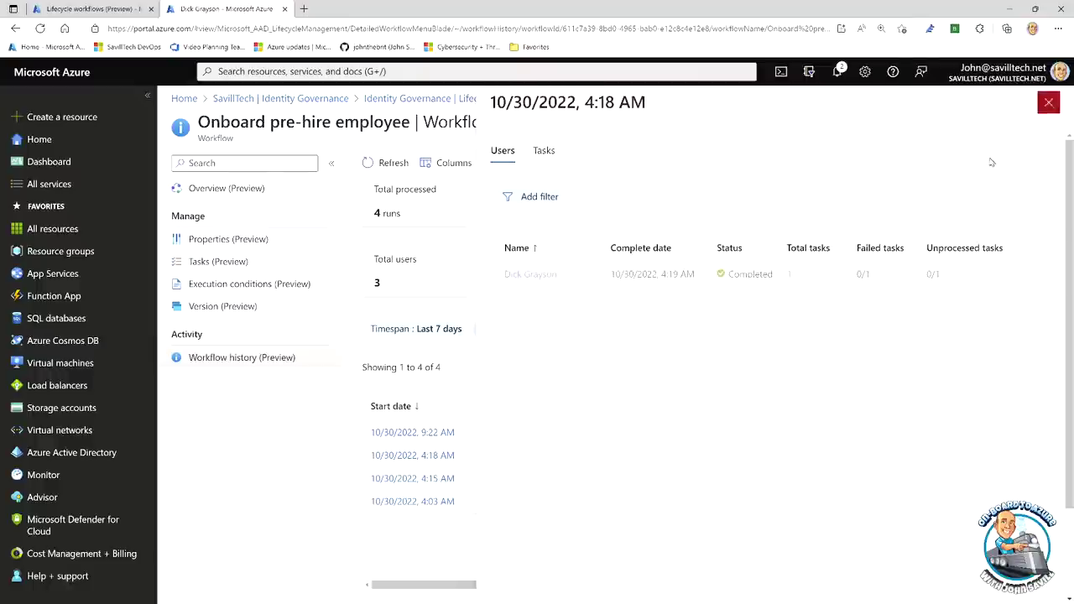
pyautogui.click(1048, 104)
pyautogui.scroll(3, 572, 213)
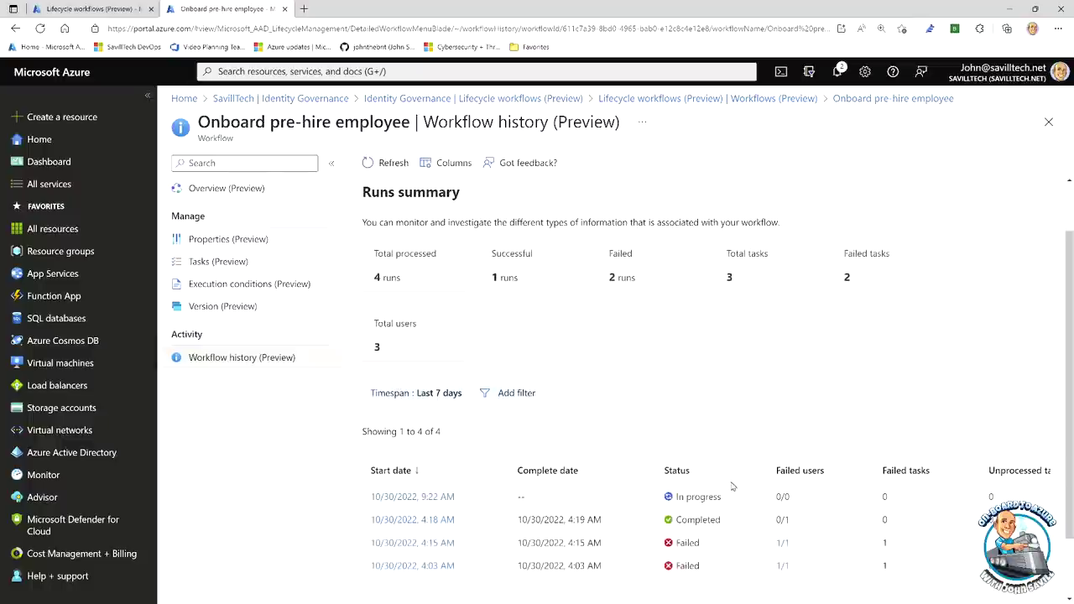
pyautogui.scroll(-1, 731, 498)
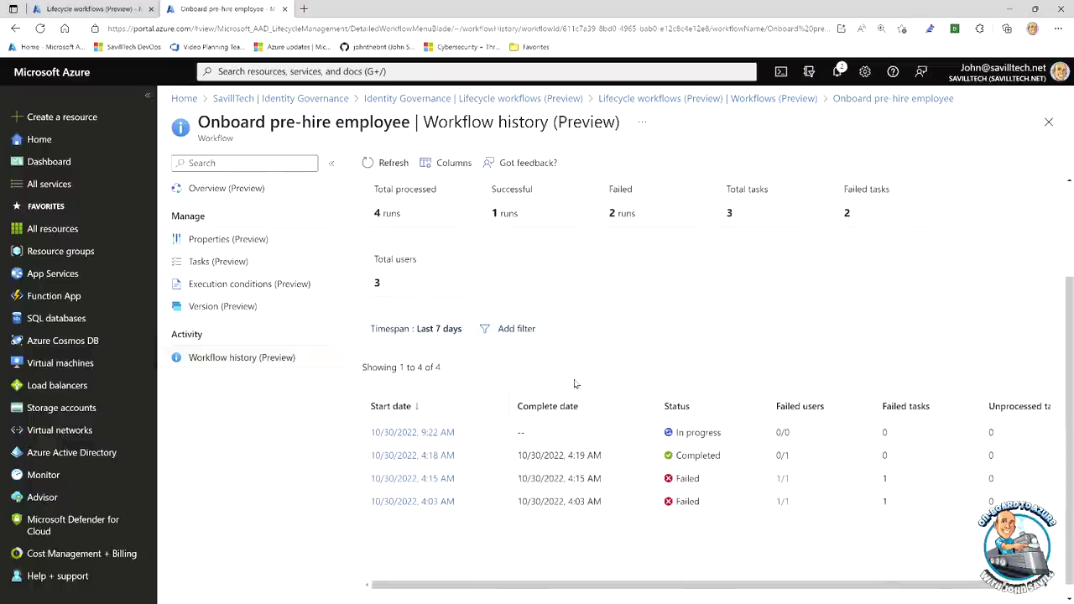
pyautogui.scroll(2, 562, 261)
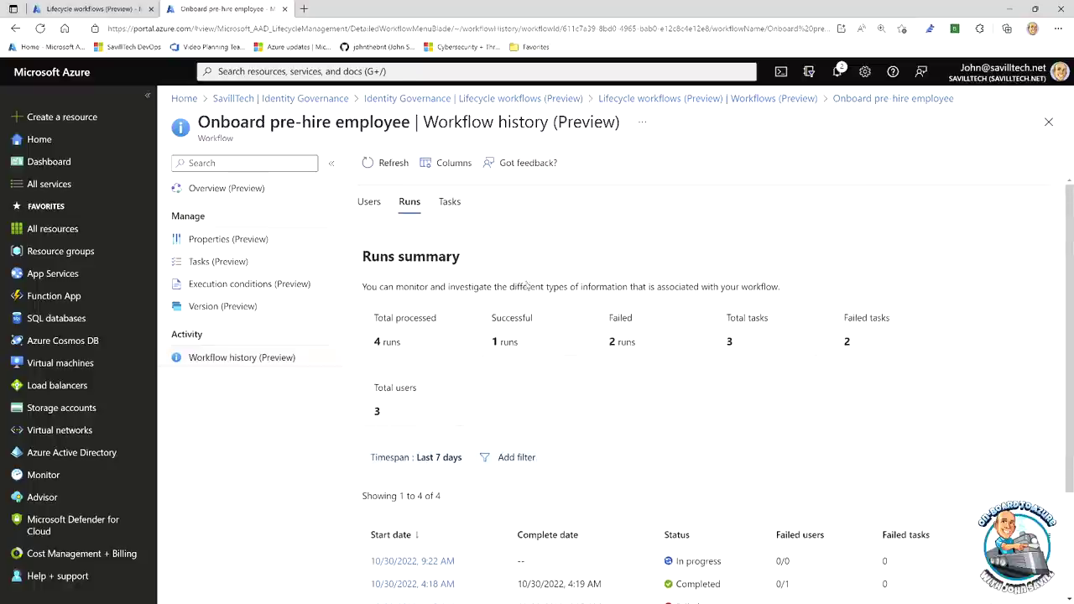
# View the version list of the Onboard pre-hire employee workflow, and compare versions 1 and 2 of the Real-time employee termination workflow.
pyautogui.click(225, 308)
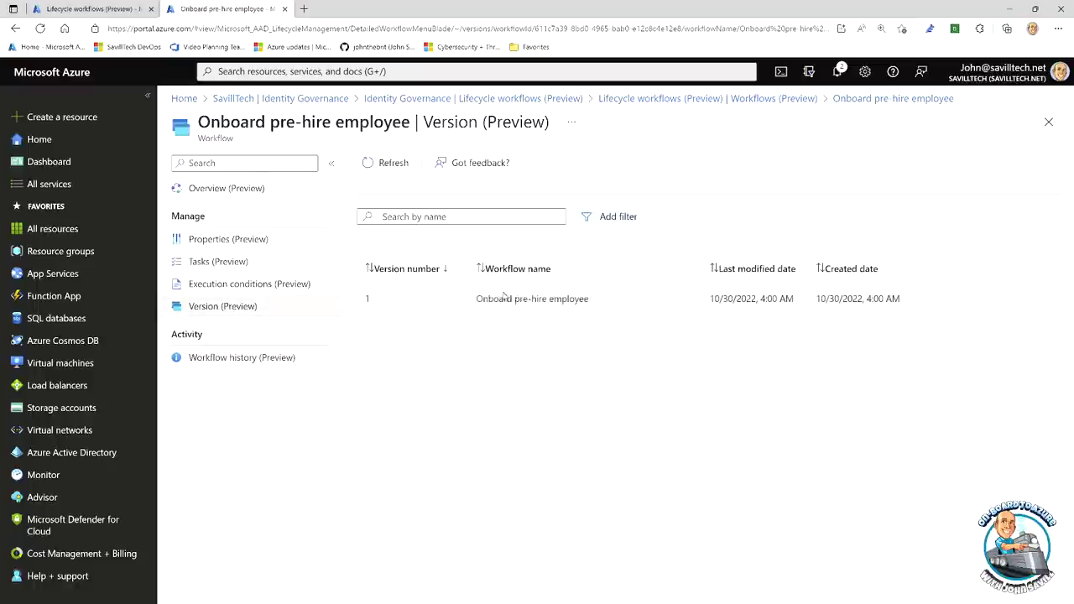
pyautogui.click(1048, 123)
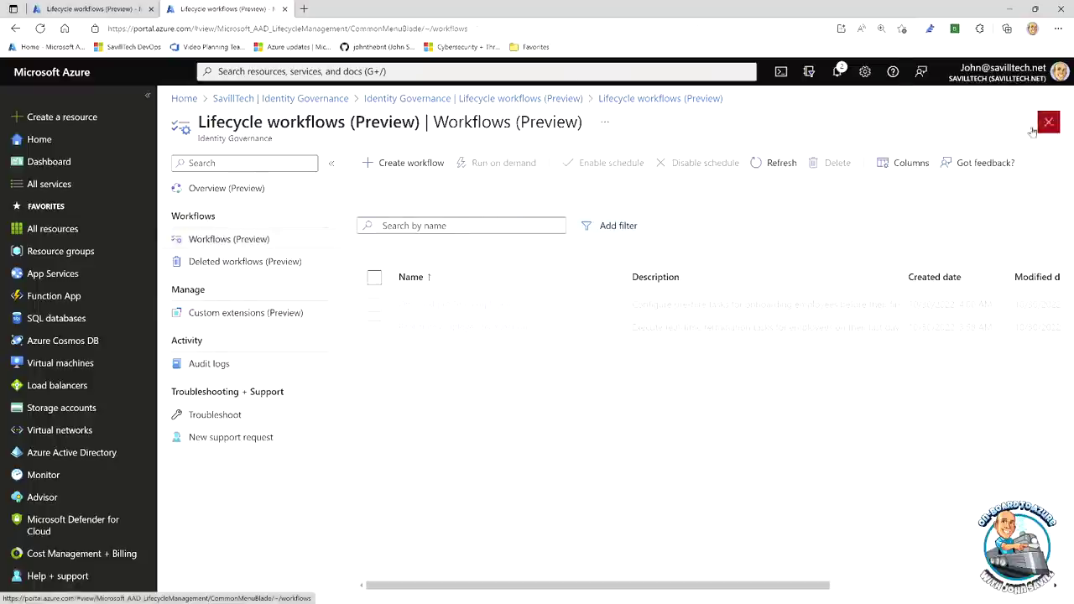
pyautogui.click(445, 328)
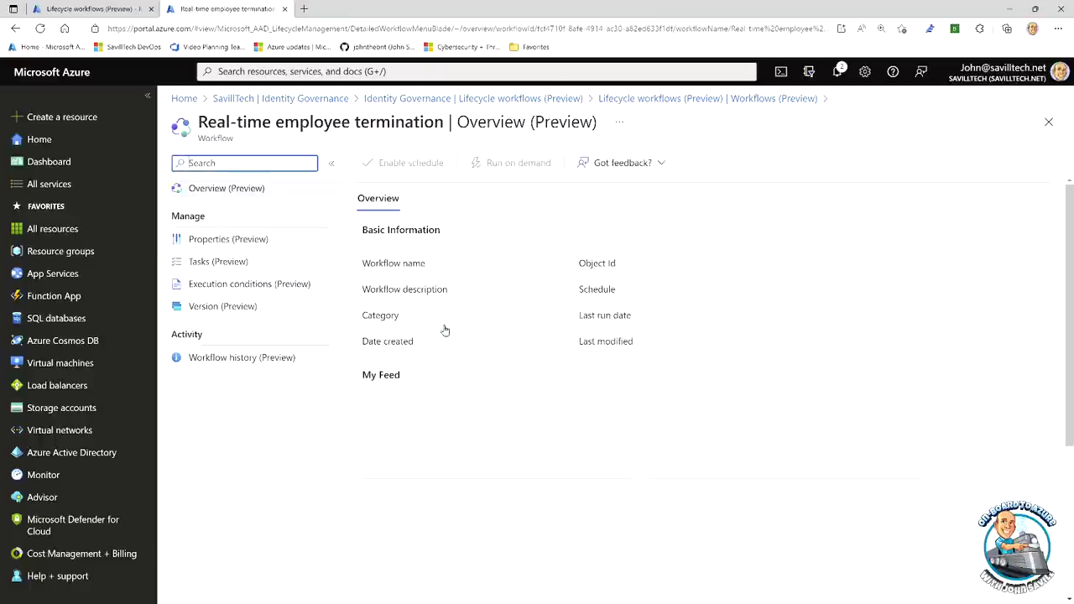
pyautogui.click(328, 305)
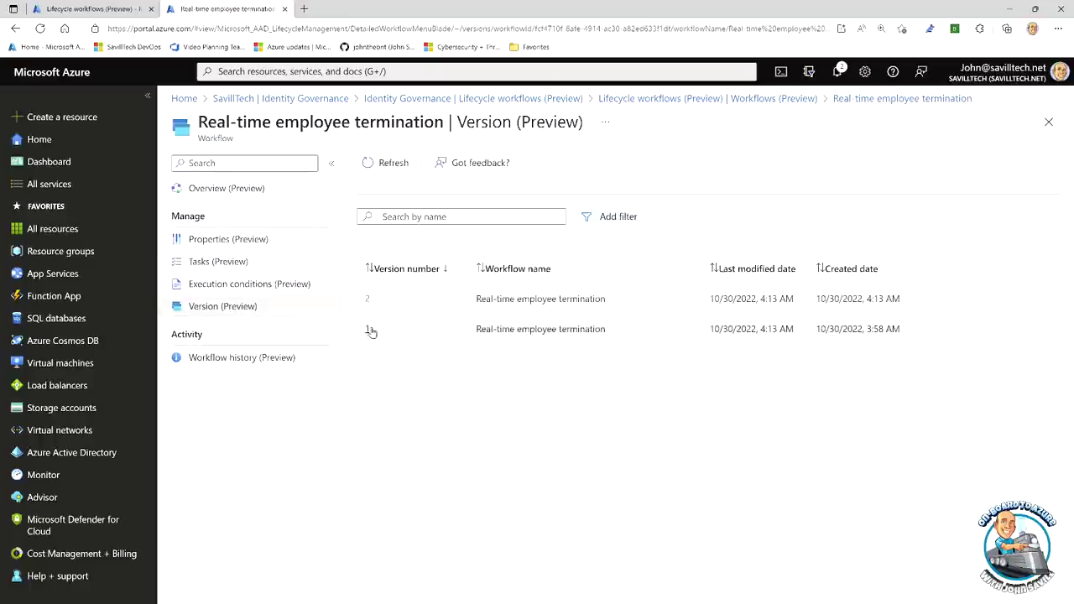
pyautogui.click(368, 329)
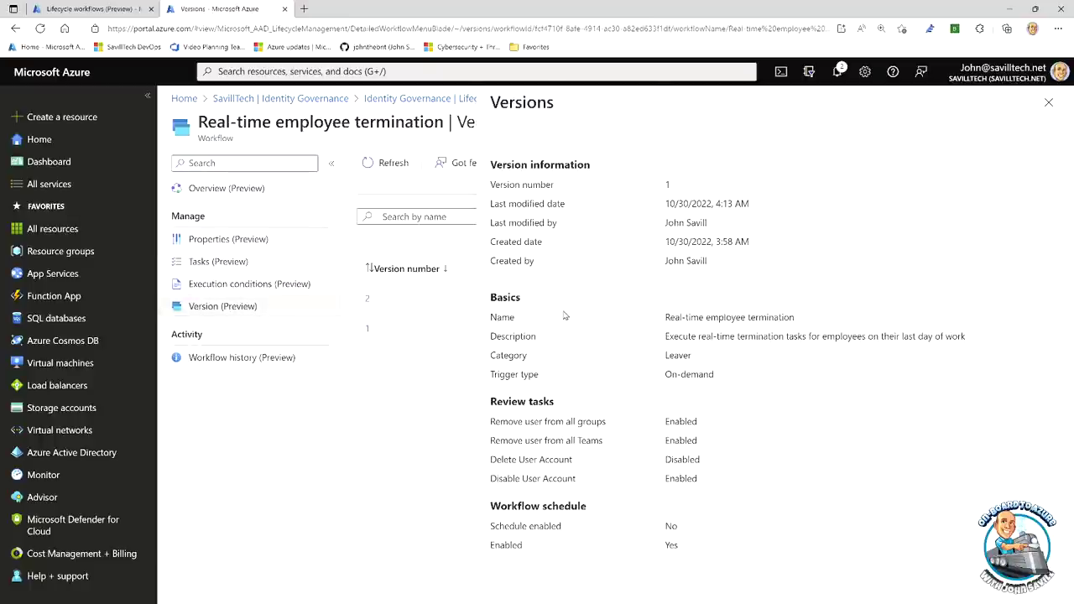
pyautogui.click(371, 299)
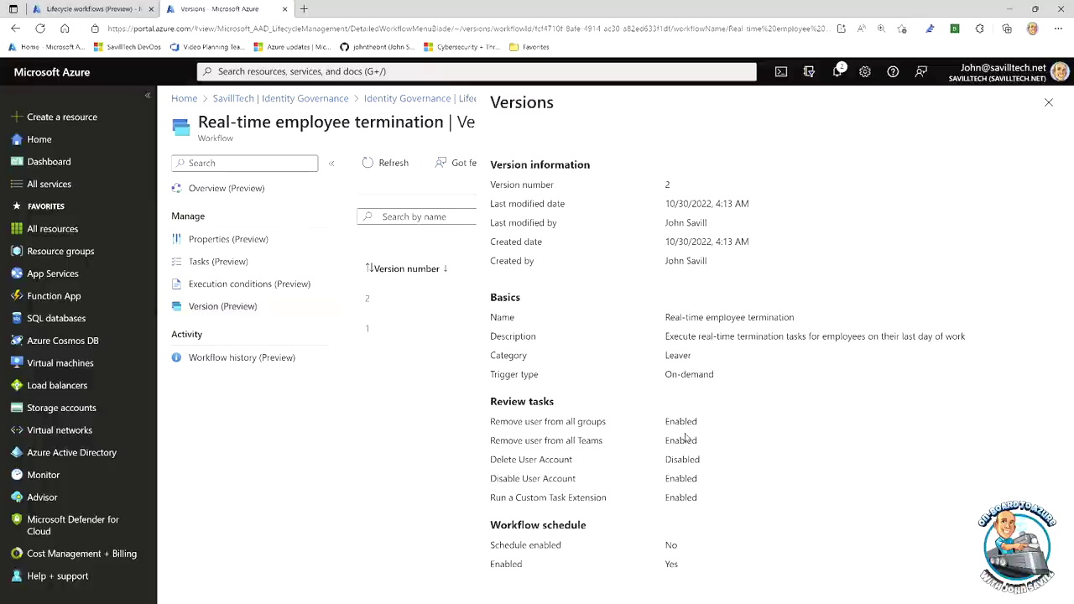
pyautogui.click(1048, 103)
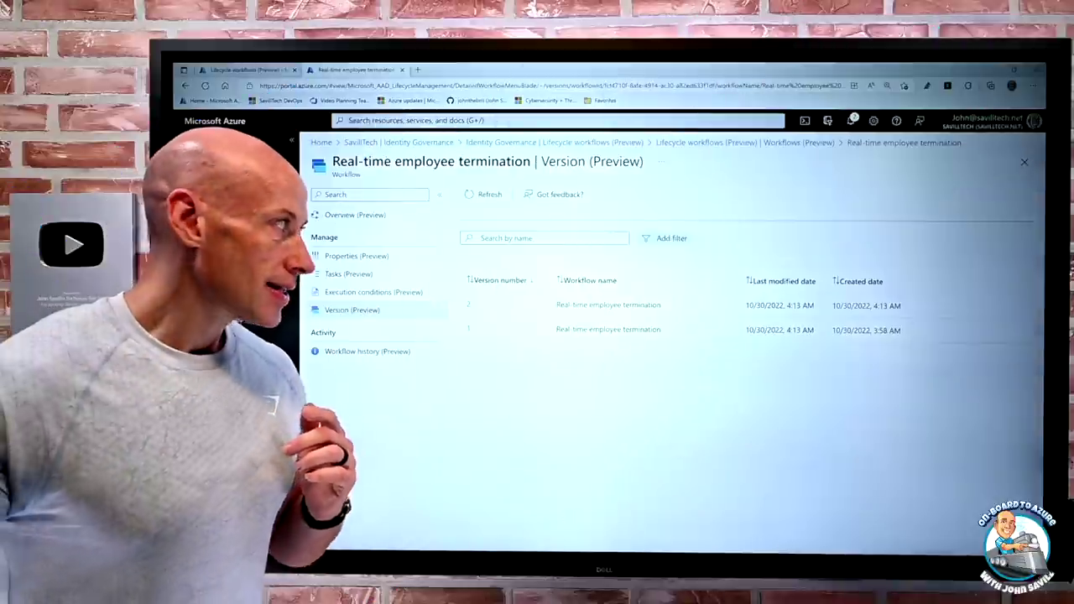
# Switch to Microsoft Whiteboard and examine the whole Lifecycle Workflows diagram, from joiner and leaver stages to the custom extension.
pyautogui.press('super+Tab')
pyautogui.click(767, 317)
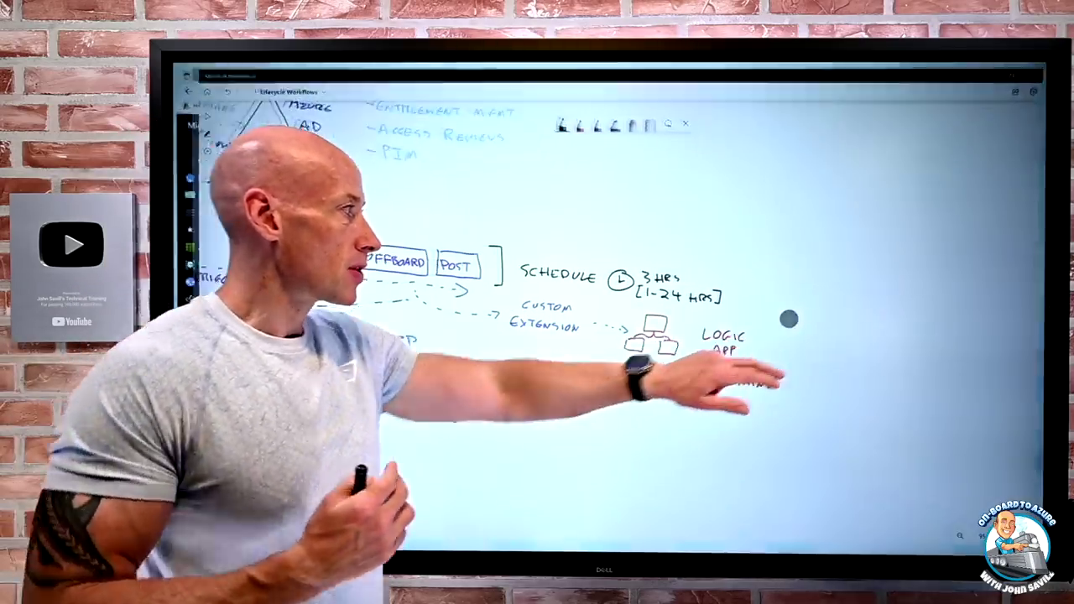
pyautogui.moveTo(332, 394); pyautogui.dragTo(587, 324)
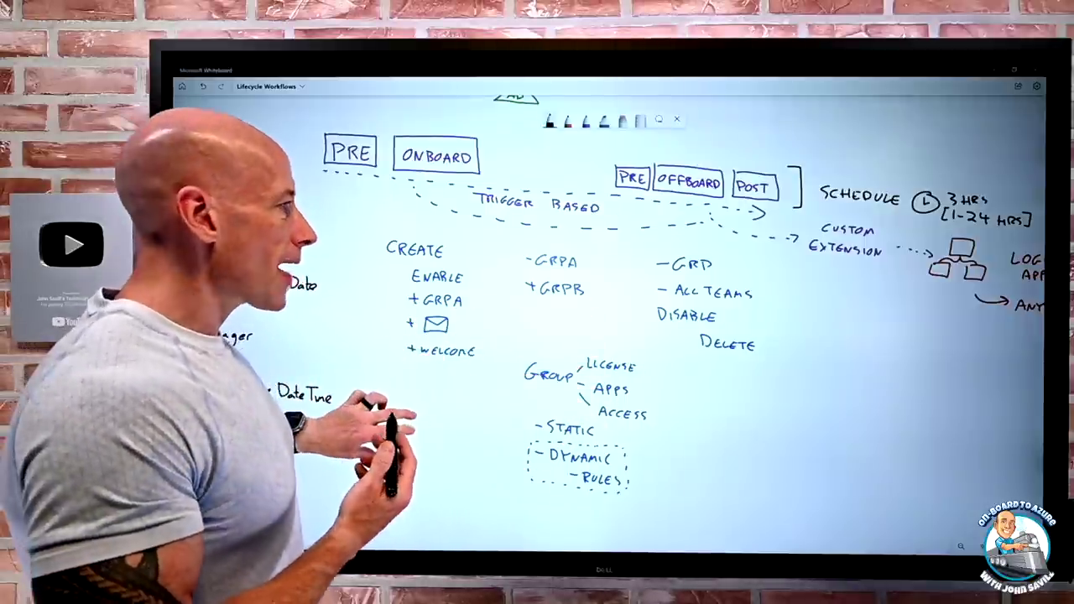
pyautogui.scroll(-5, 391, 436)
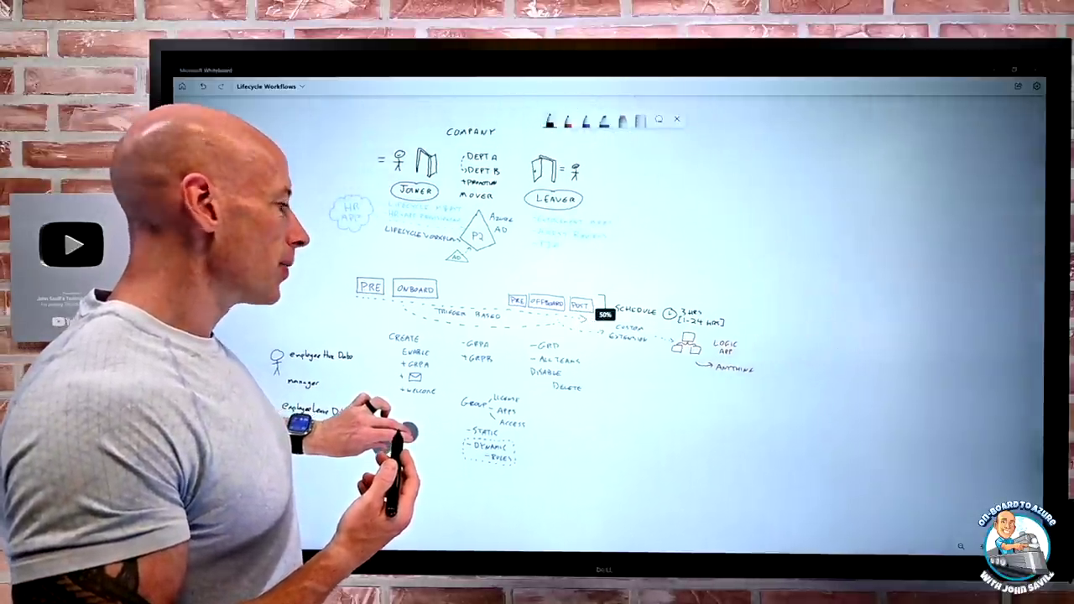
pyautogui.moveTo(377, 448); pyautogui.dragTo(552, 491)
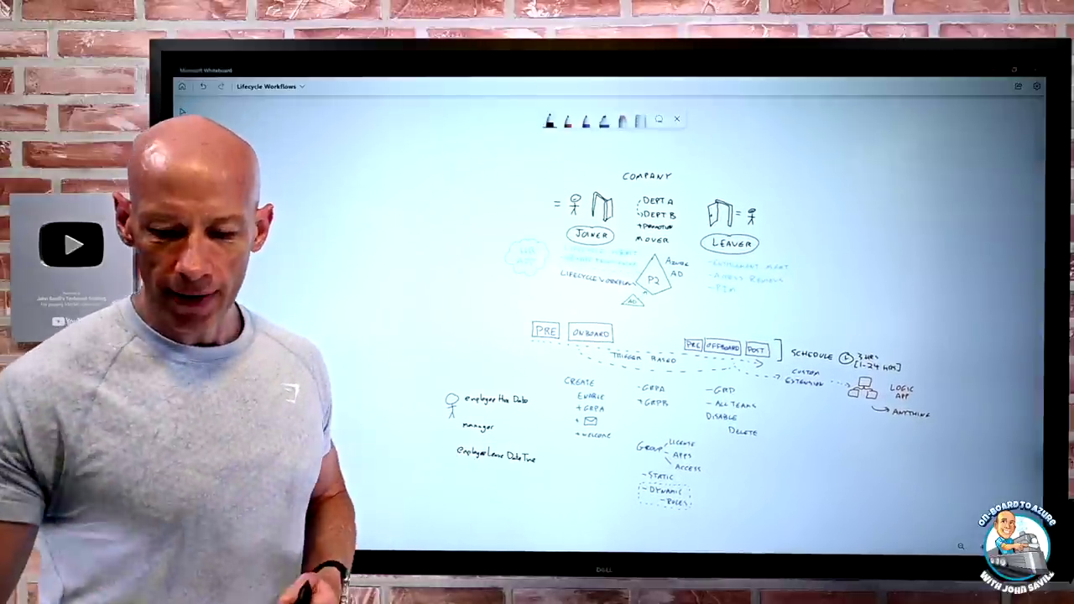
# Switch back to the Azure portal and examine the audit logs for lifecycle workflows.
pyautogui.press('super+Tab')
pyautogui.click(612, 311)
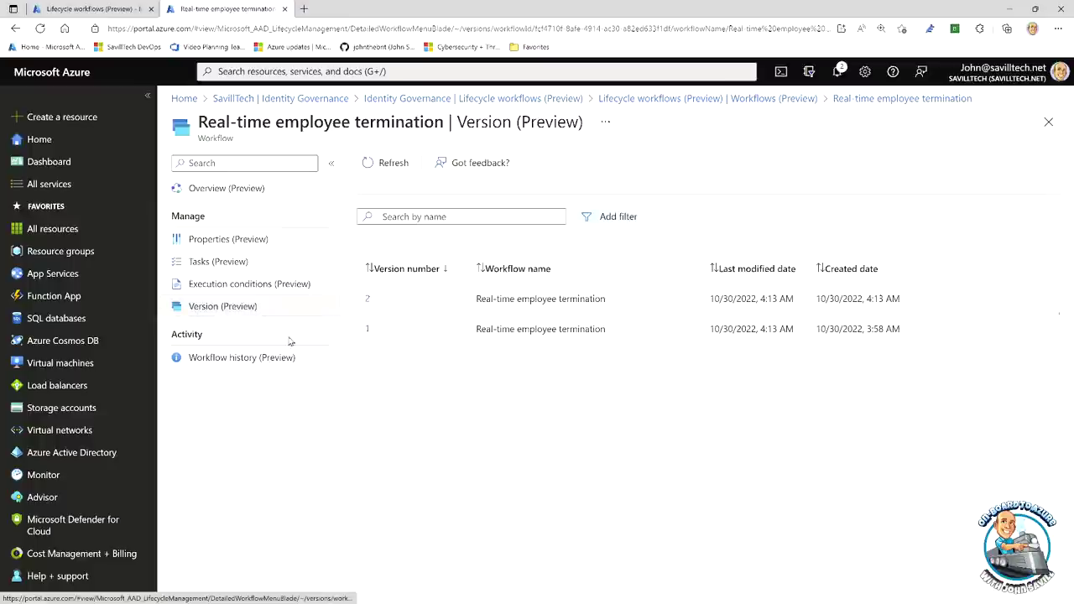
pyautogui.click(1048, 122)
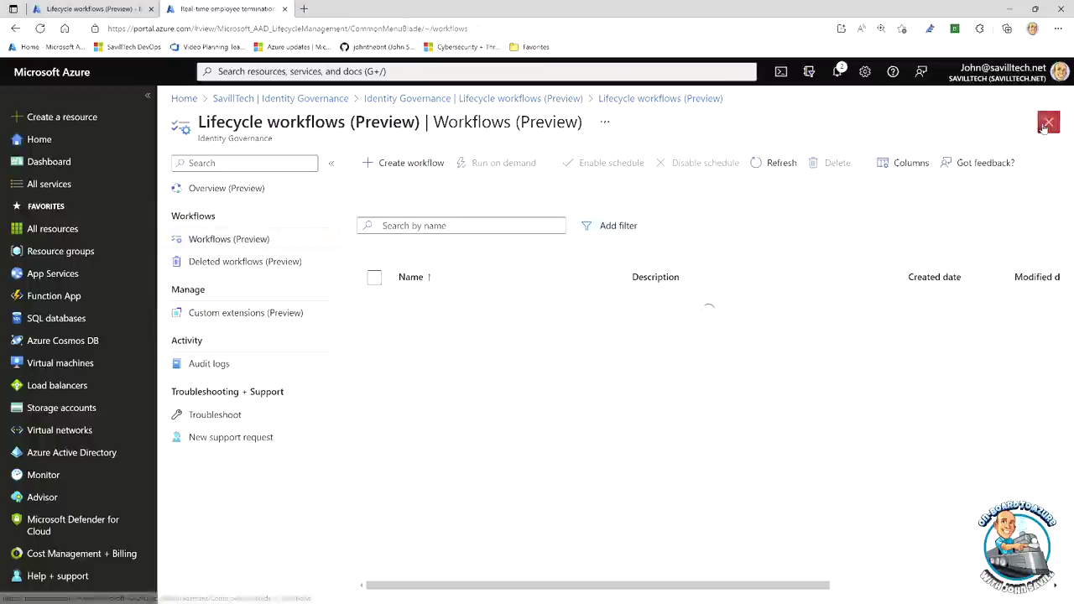
pyautogui.click(208, 364)
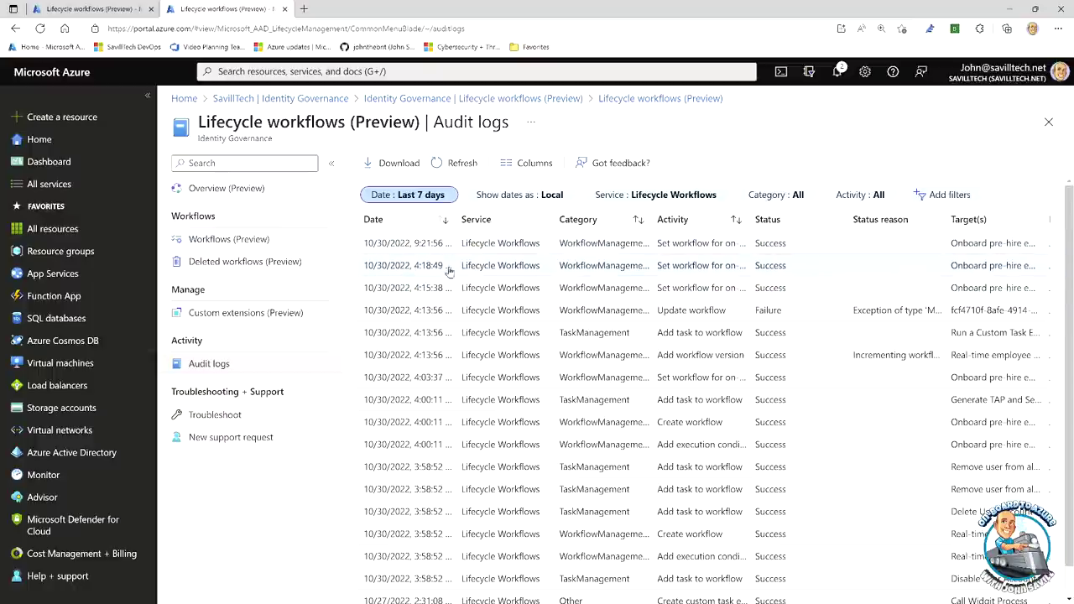
pyautogui.scroll(-1, 519, 267)
pyautogui.scroll(1, 518, 285)
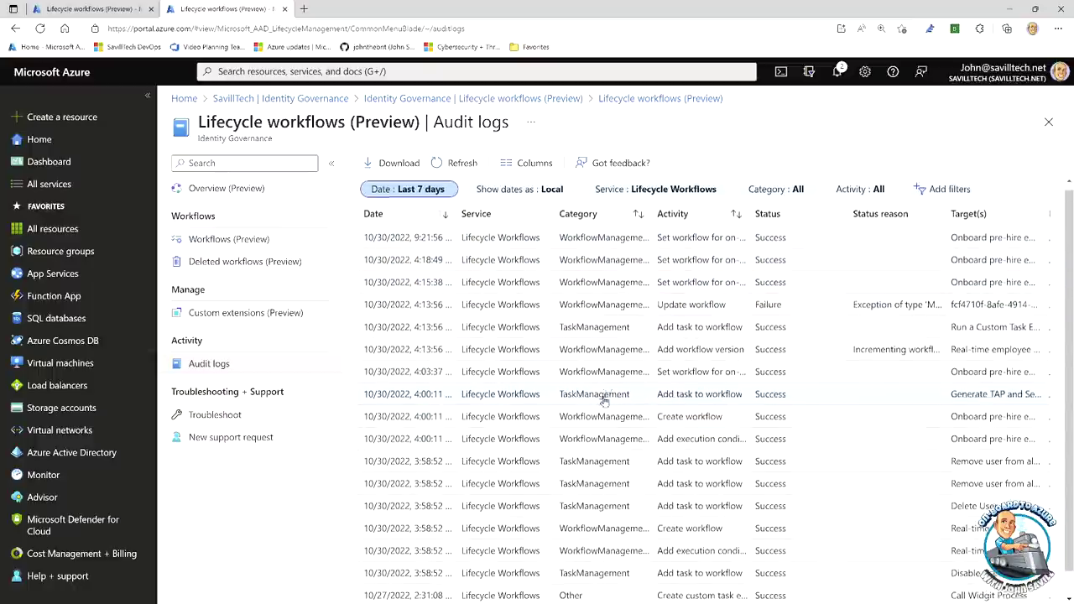
# Examine the additional filter fields and the activity and category filter options available for the audit logs, without applying any.
pyautogui.click(939, 196)
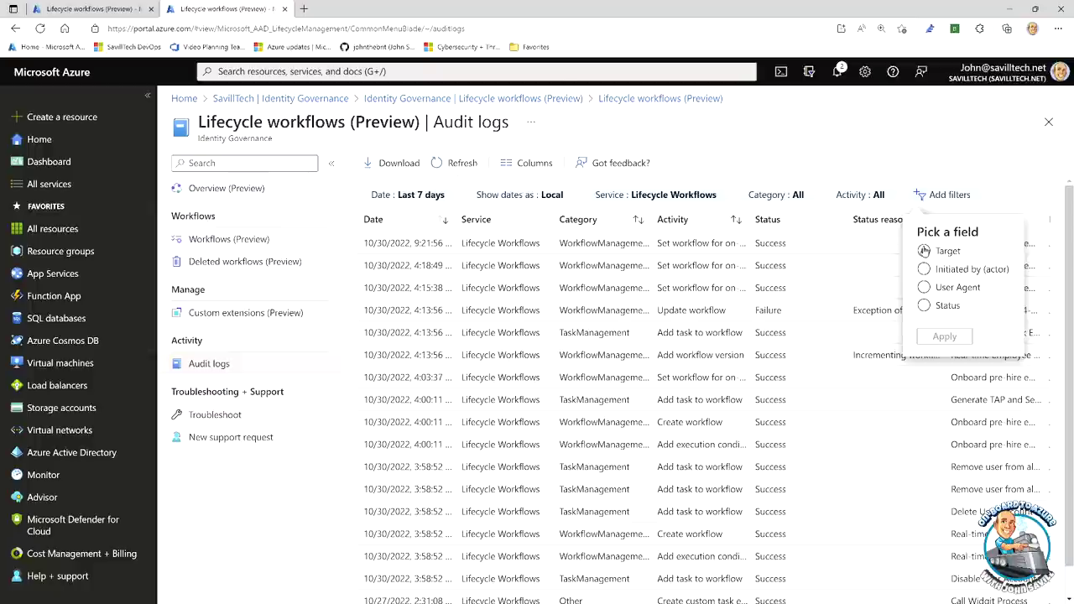
pyautogui.click(877, 197)
pyautogui.scroll(-5, 889, 310)
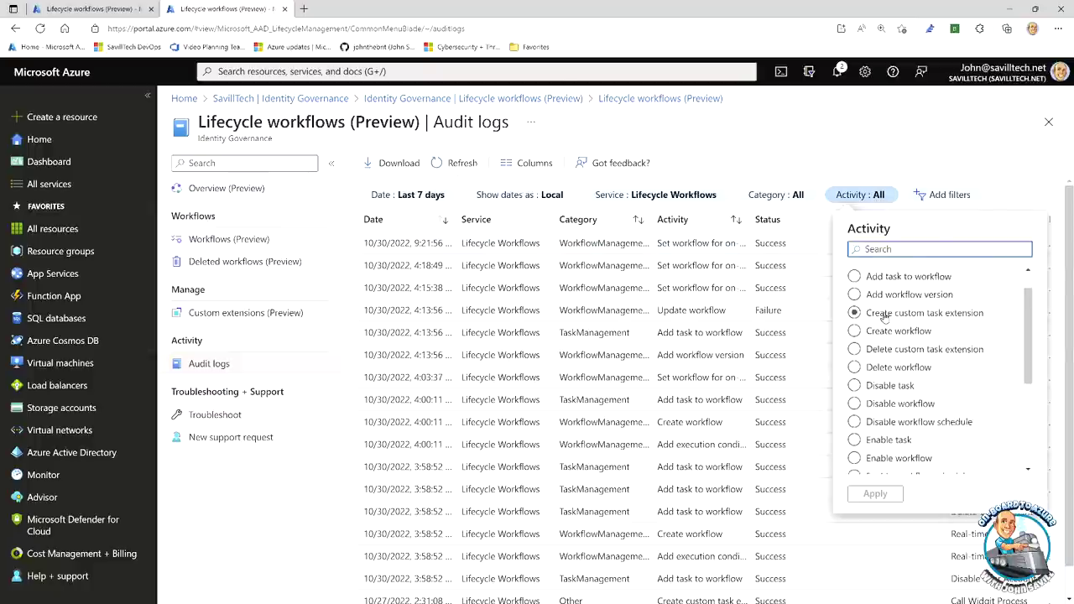
pyautogui.scroll(-2, 881, 340)
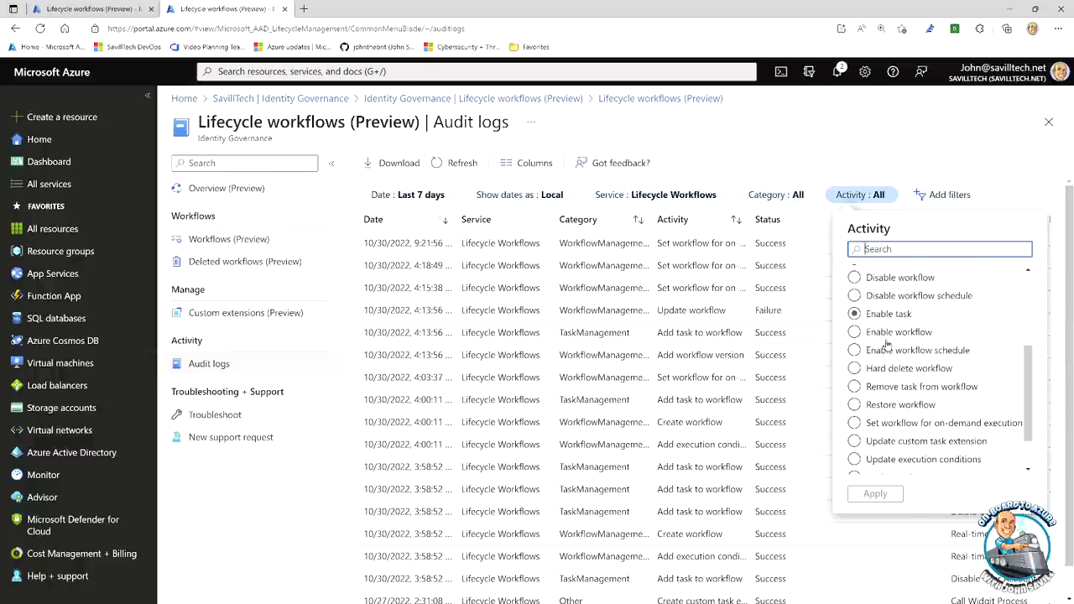
pyautogui.scroll(2, 912, 406)
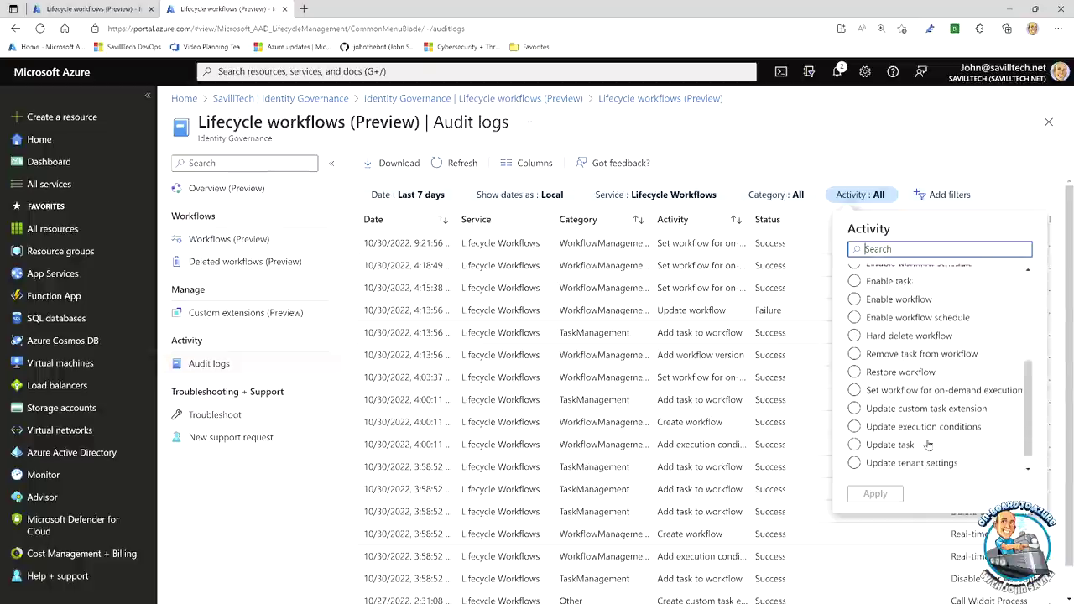
pyautogui.scroll(2, 928, 403)
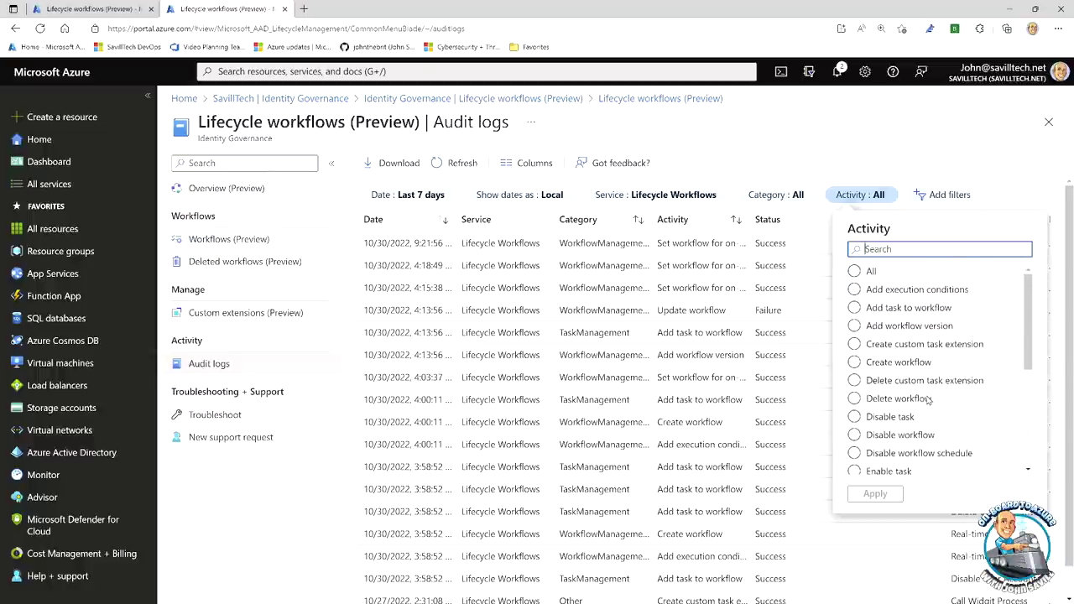
pyautogui.click(806, 196)
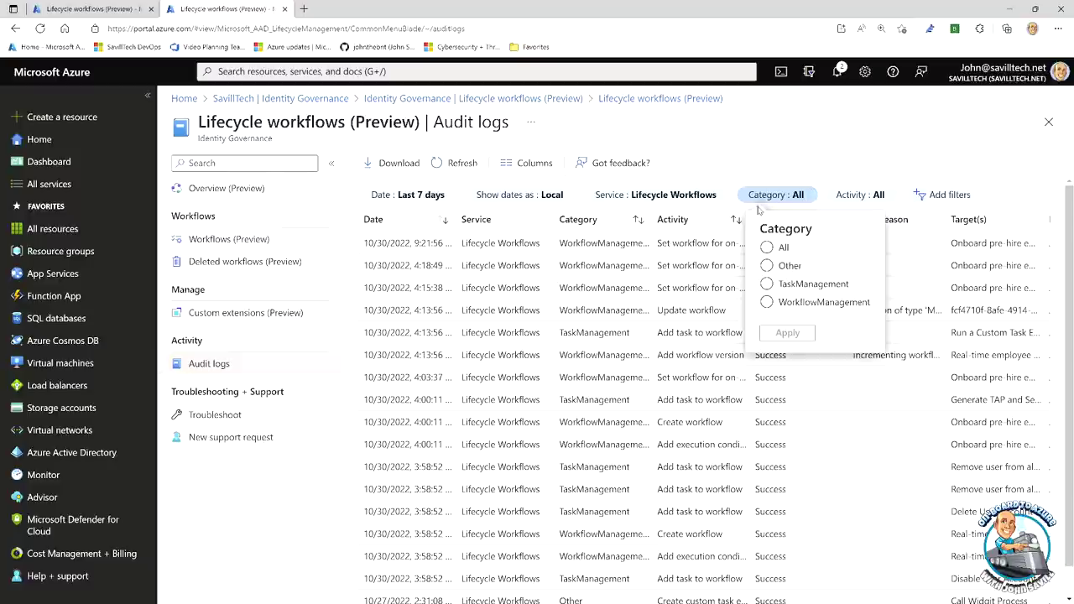
pyautogui.click(1017, 194)
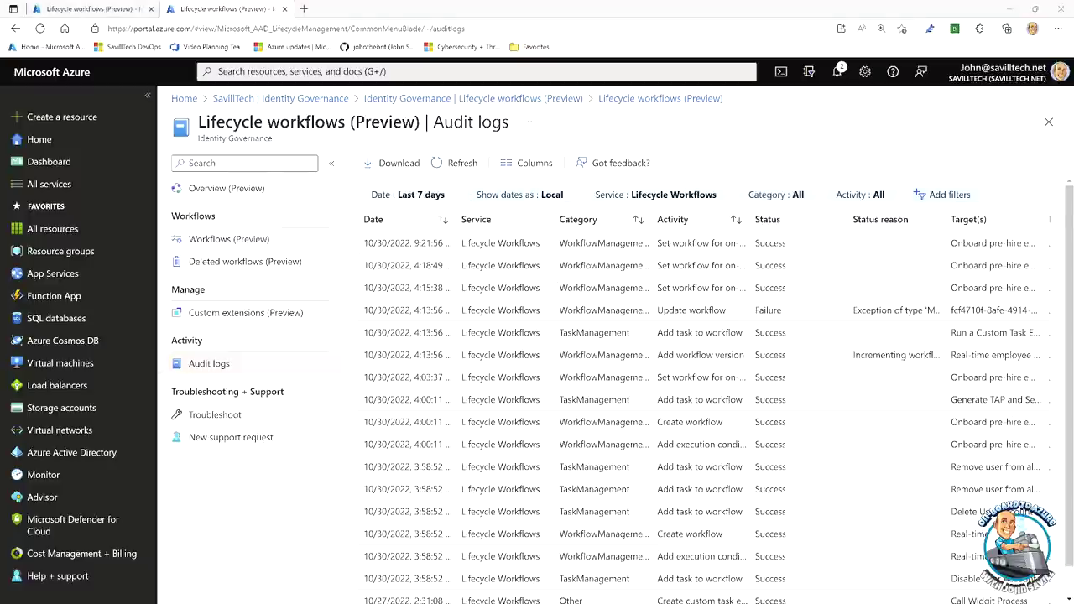
# Check the deleted workflows list, and switch to Microsoft Whiteboard to review the Lifecycle Workflows diagram.
pyautogui.click(260, 263)
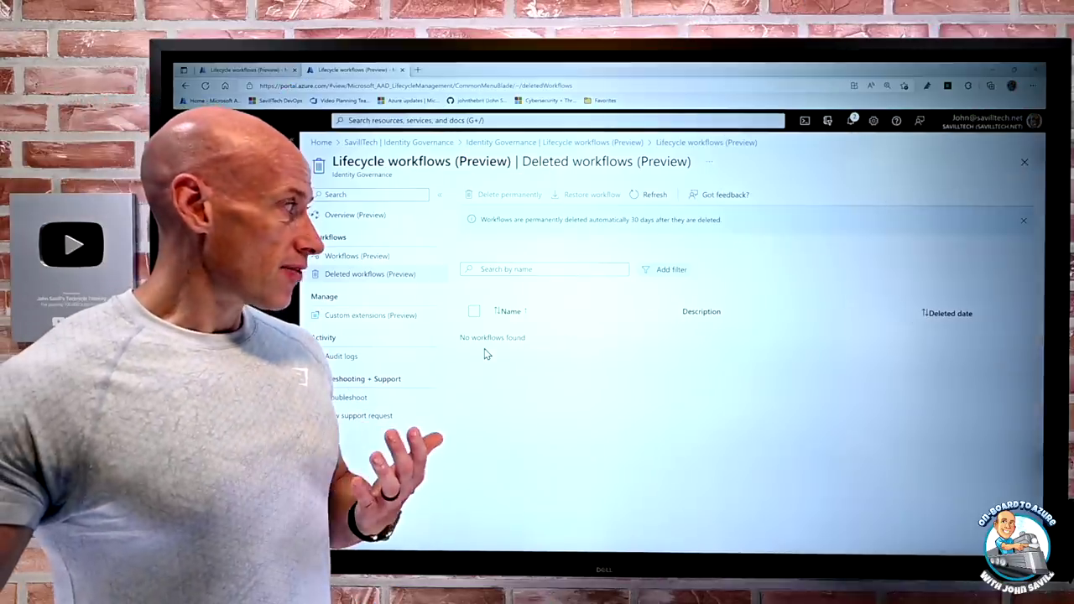
pyautogui.press('super+Tab')
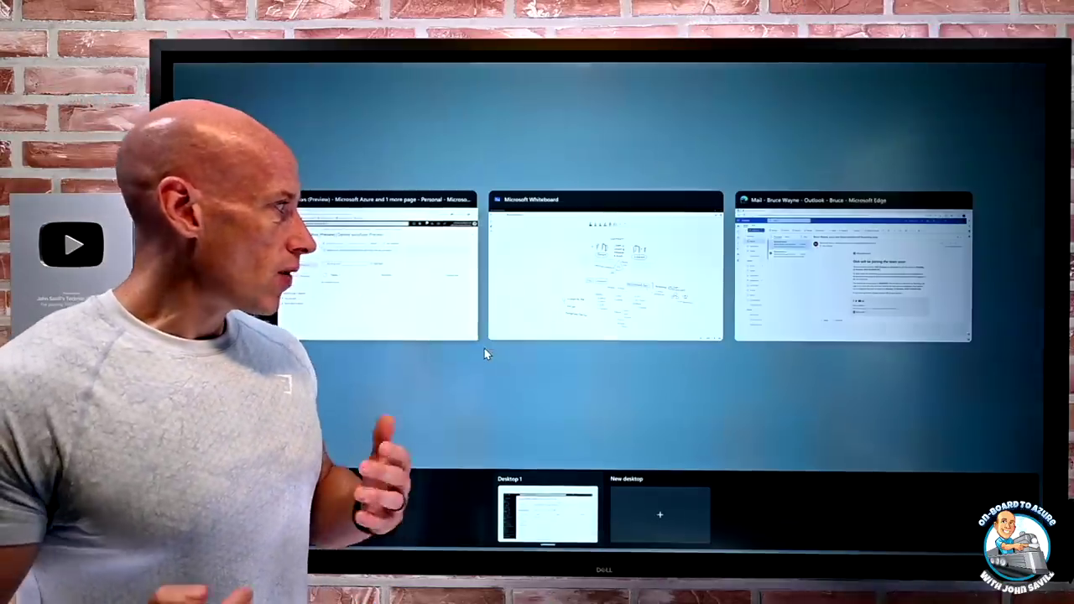
pyautogui.click(537, 310)
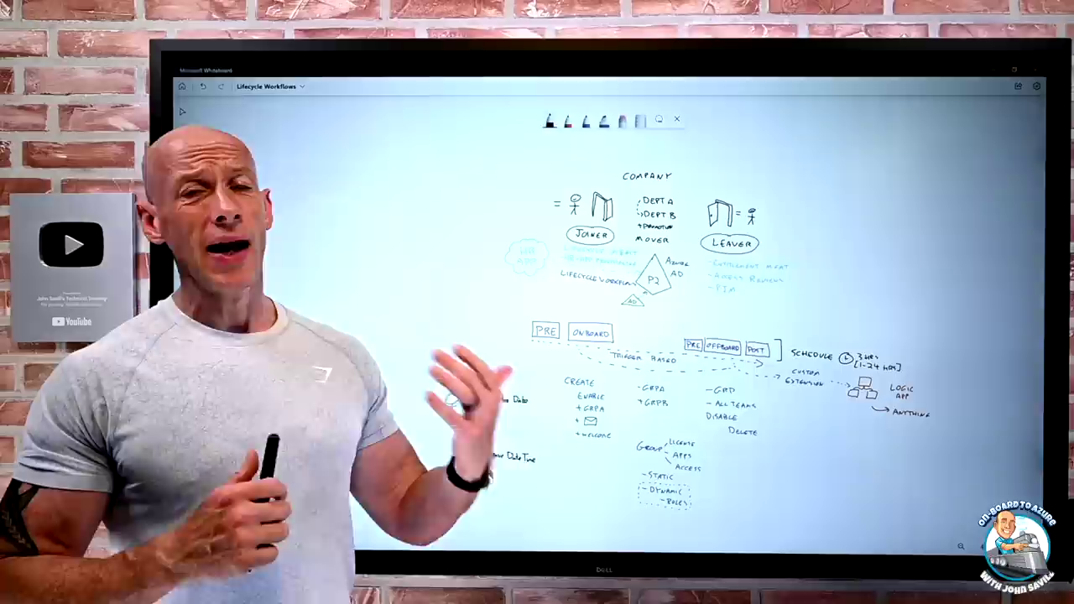
pyautogui.moveTo(411, 482); pyautogui.dragTo(464, 495)
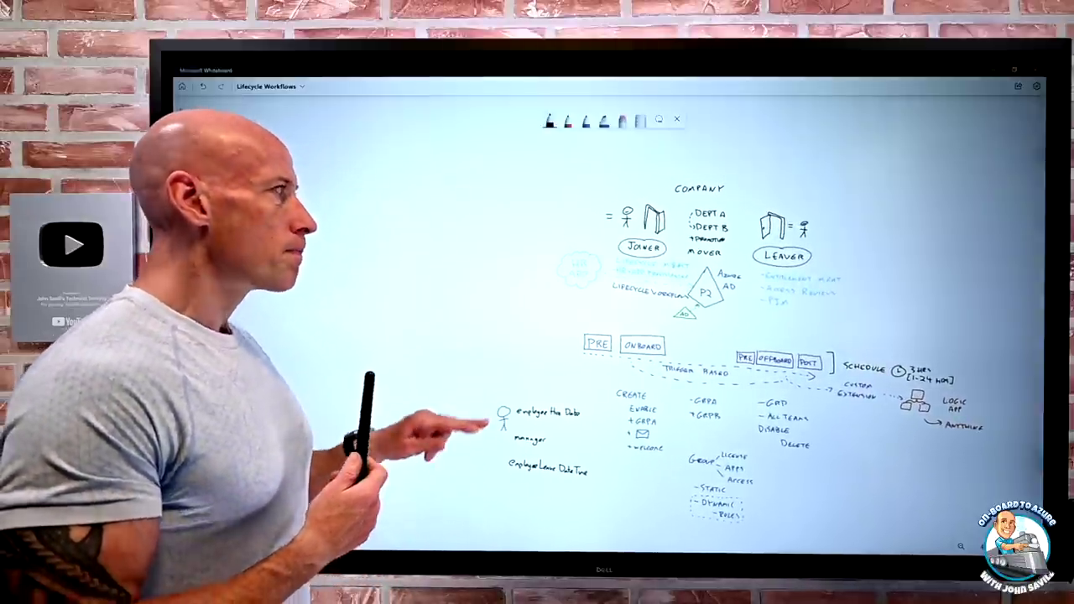